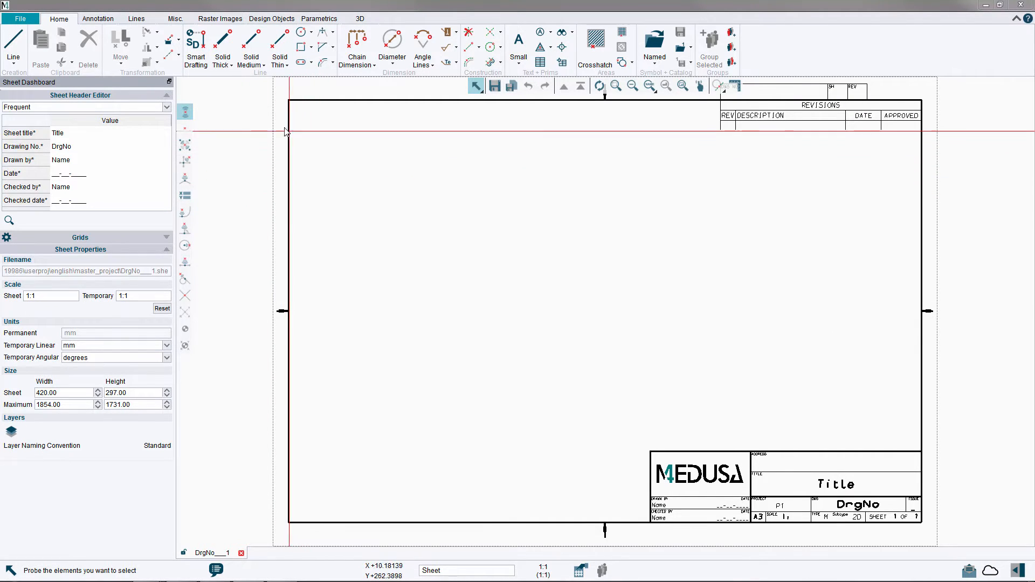
Draw a 60 mm wide and 60 mm high box with solid thick lines in the left half of the sheet.
left_click(223, 51)
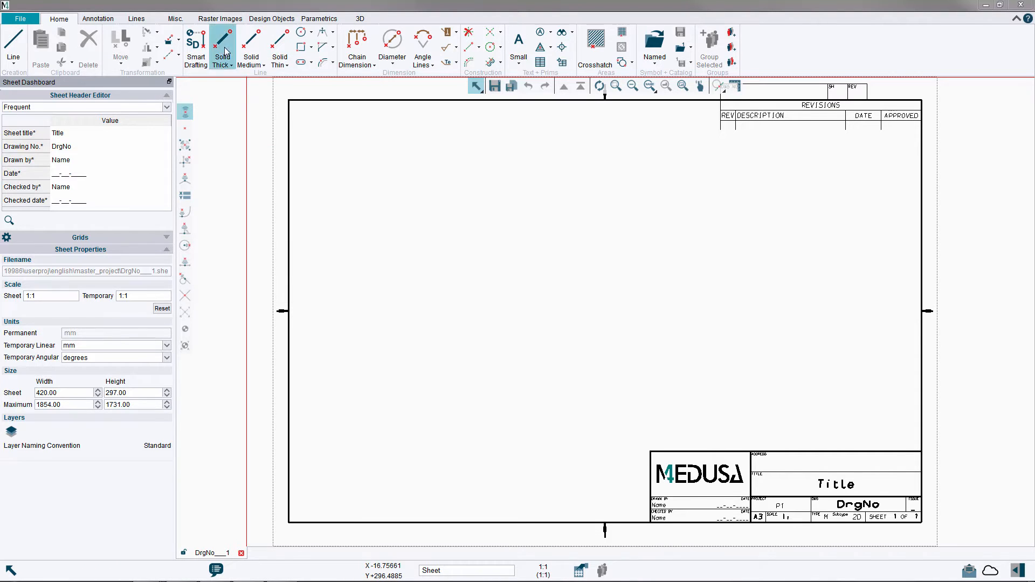
left_click(301, 49)
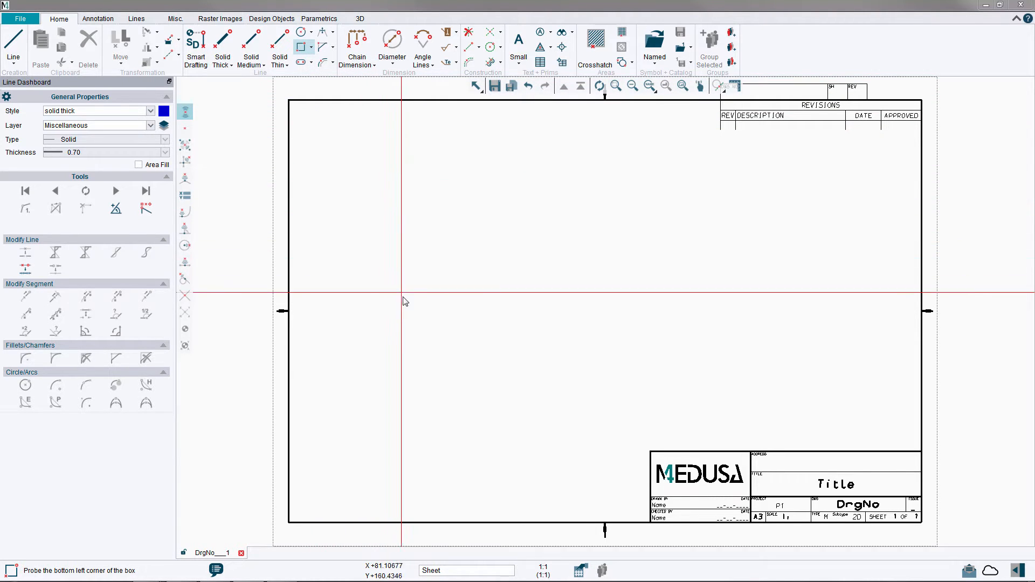
left_click(403, 381)
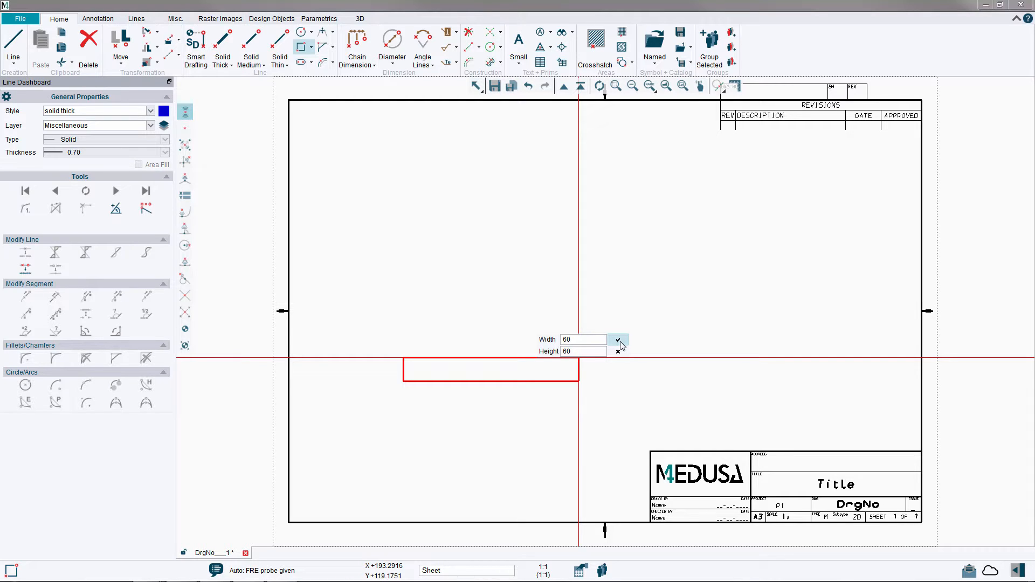
left_click(618, 340)
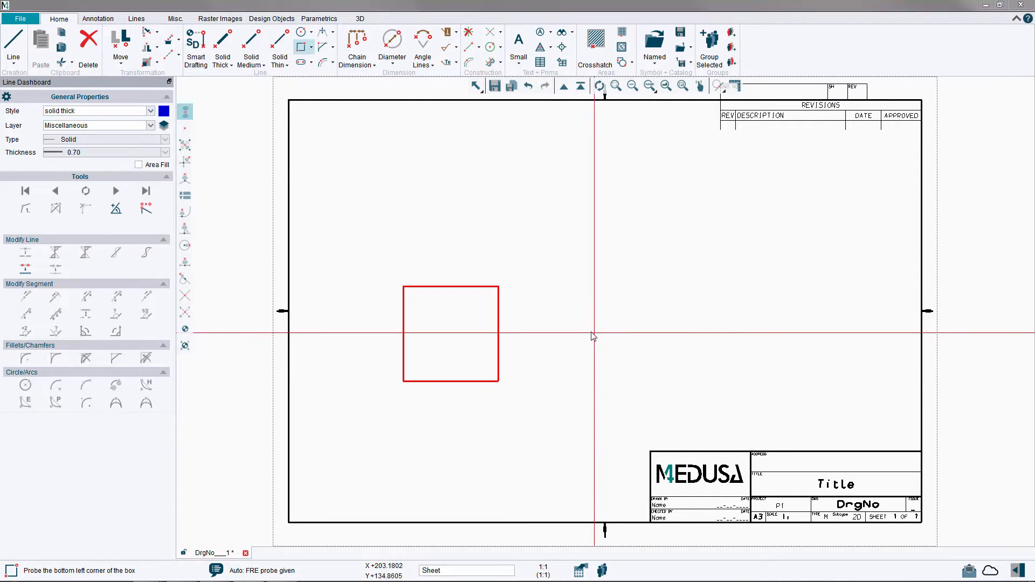
right_click(575, 311)
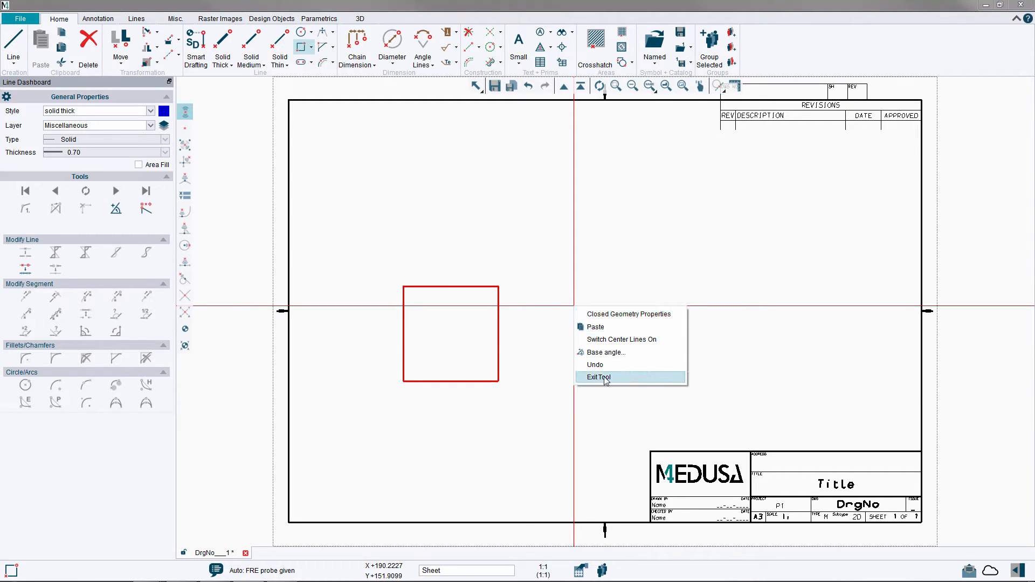
left_click(605, 378)
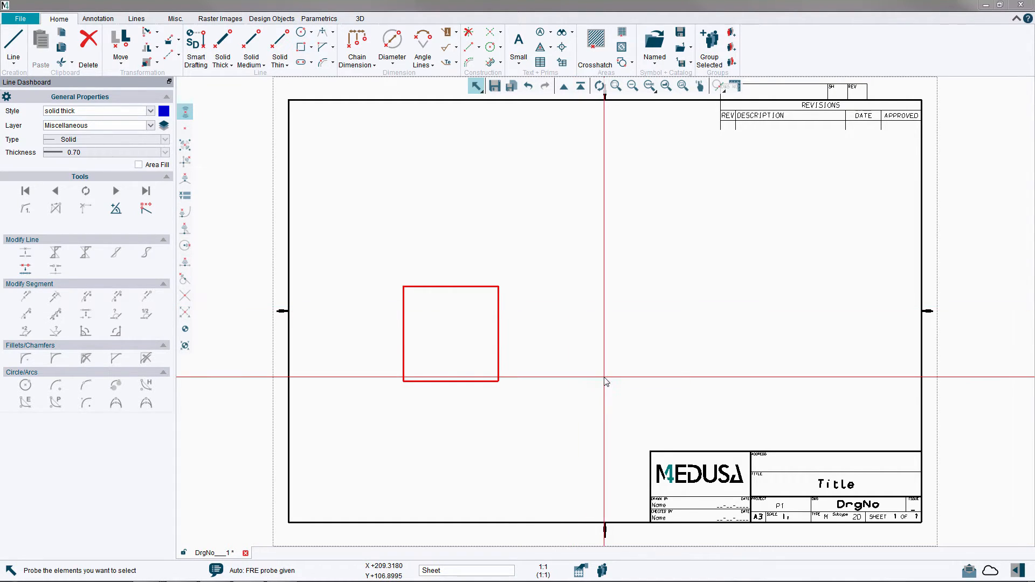
Chamfer the square's upper-left and lower-left corners with both lengths set to 10 mm.
left_click(616, 86)
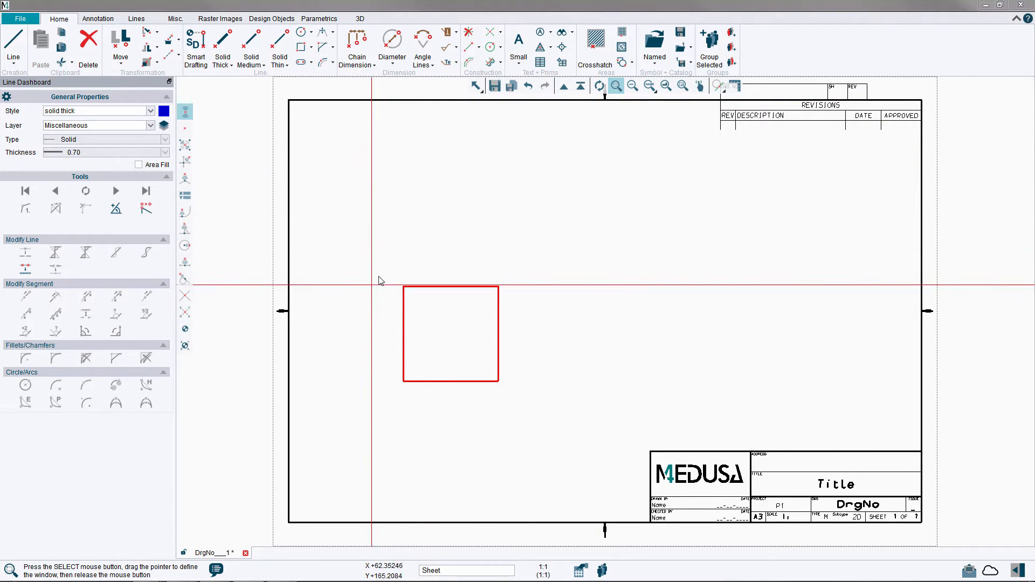
mouse_move(375, 263)
left_mouse_down()
mouse_move(502, 374)
mouse_move(595, 406)
left_mouse_up()
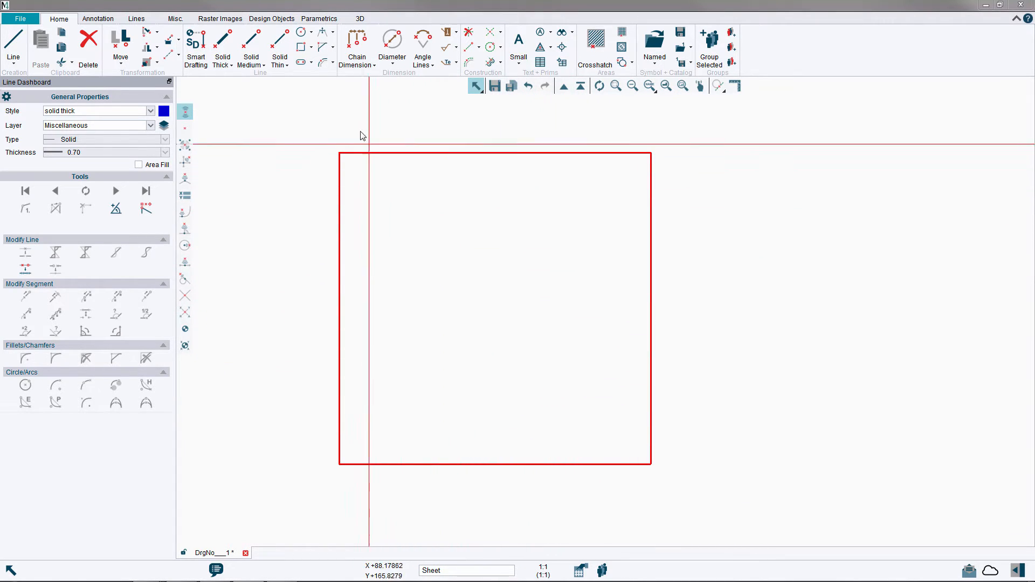
left_click(325, 52)
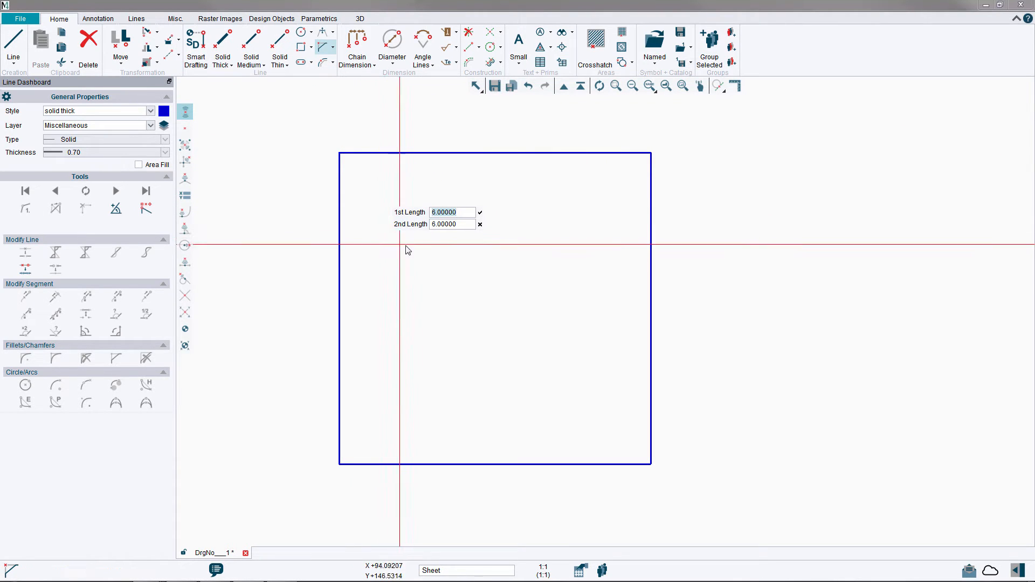
left_click(472, 214)
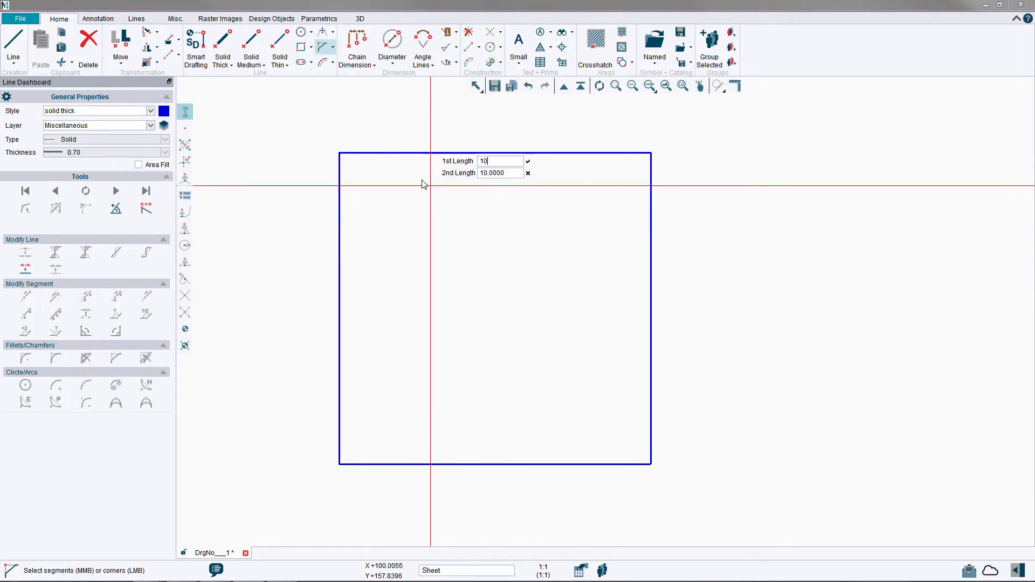
left_click(341, 157)
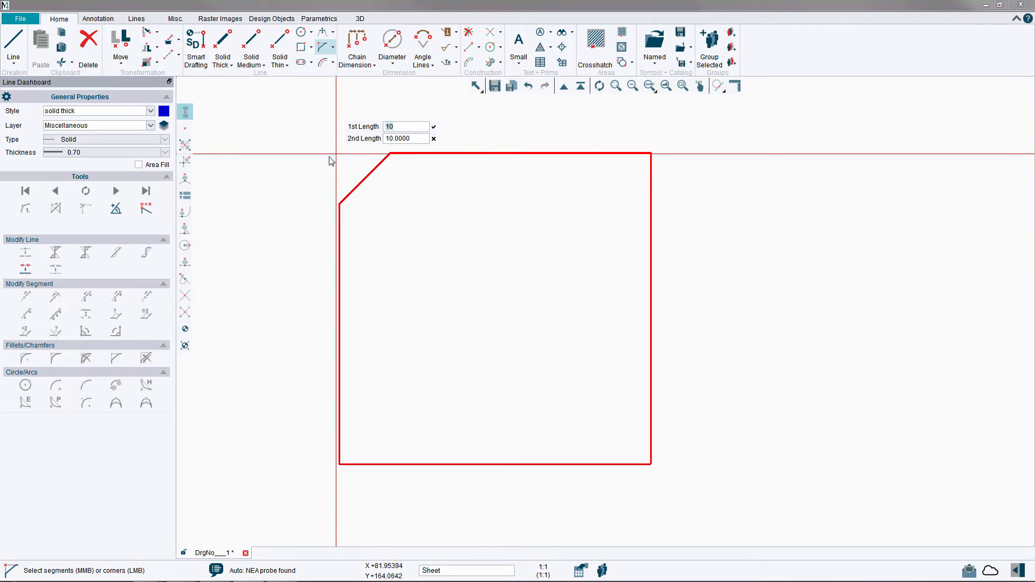
left_click(340, 467)
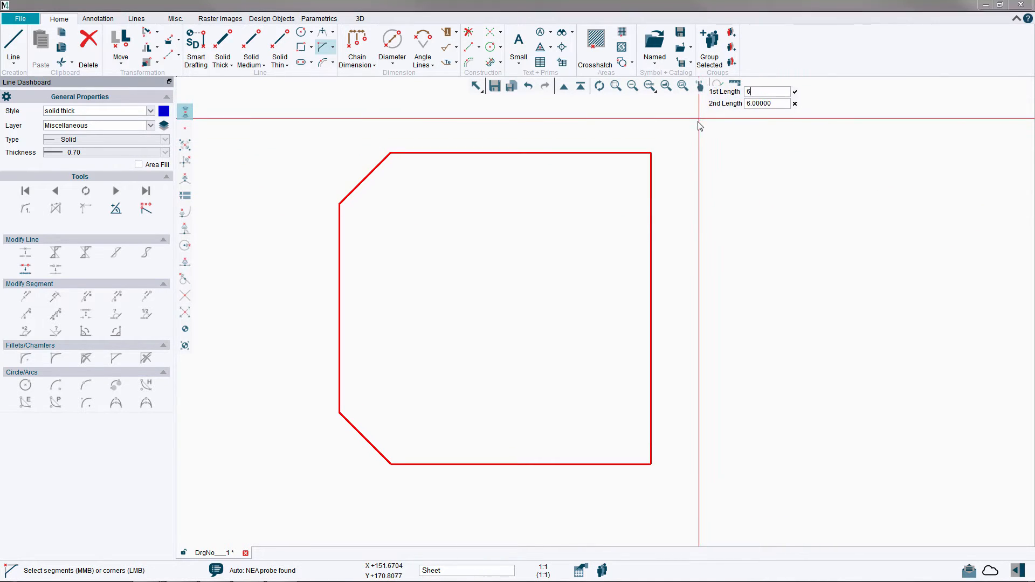
Chamfer the square's upper-right and lower-right corners with both lengths set to 6 mm.
left_click_drag(699, 118, 602, 519)
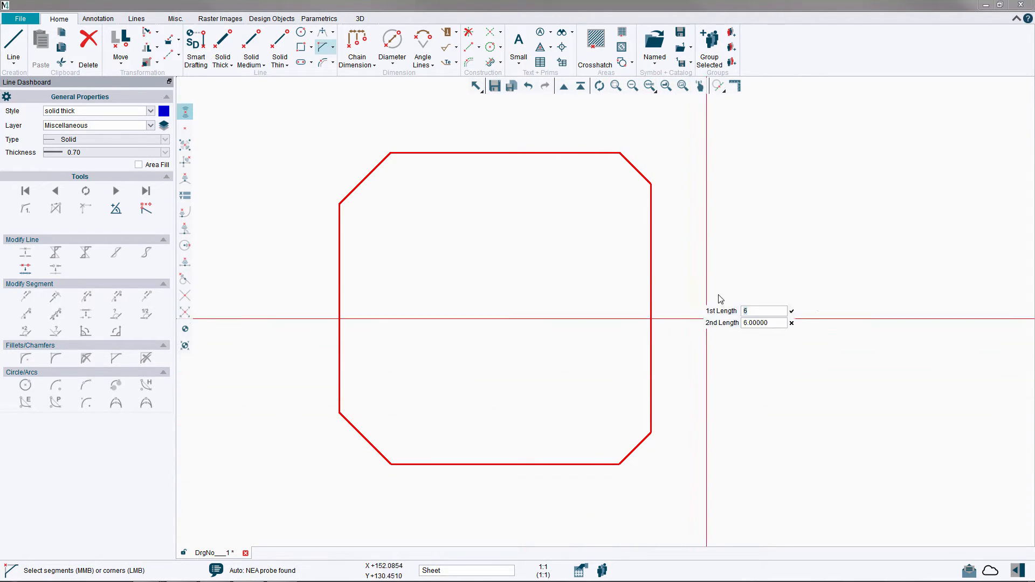
right_click(712, 255)
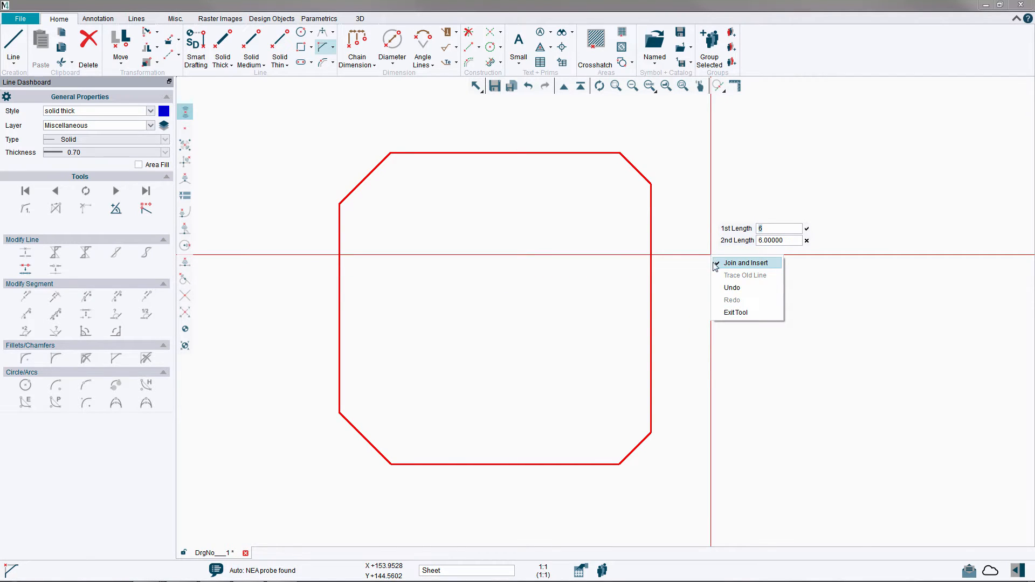
left_click(734, 313)
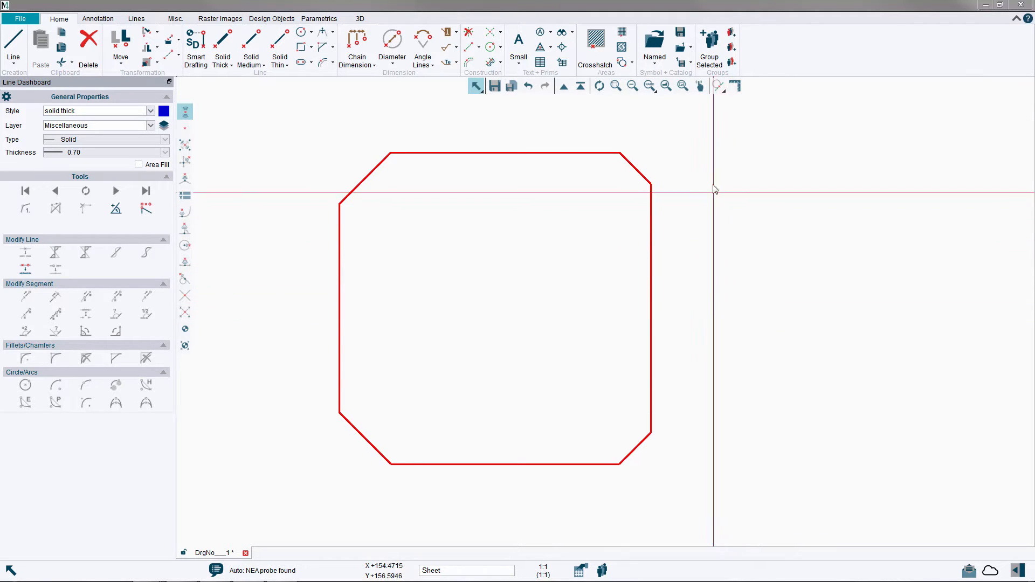
Place tangential auxiliary lines inside the profile, one offset 15 mm from its left edge and one offset 30 mm from its top edge.
left_click(716, 86)
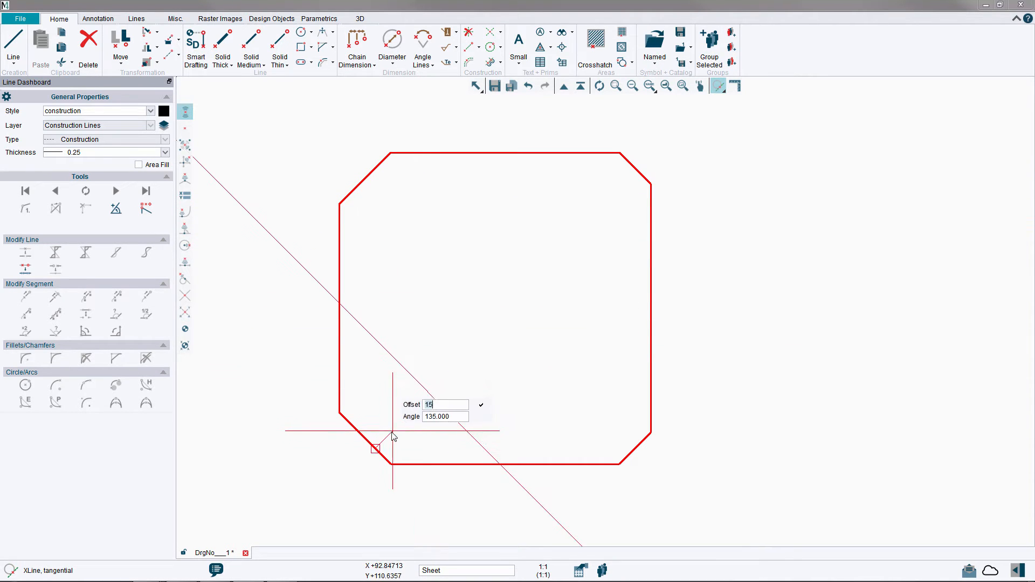
left_click(339, 308)
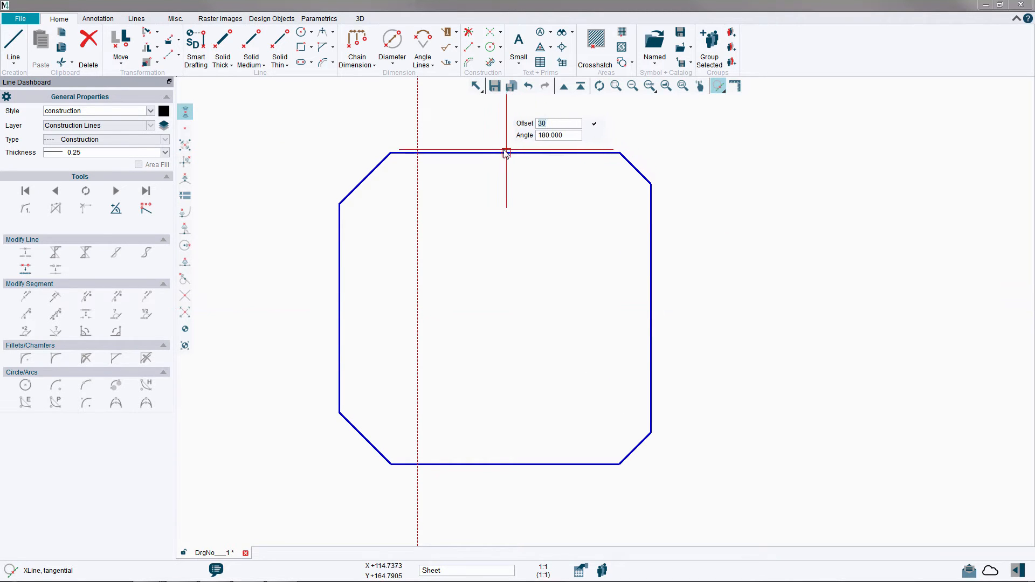
left_click(491, 156)
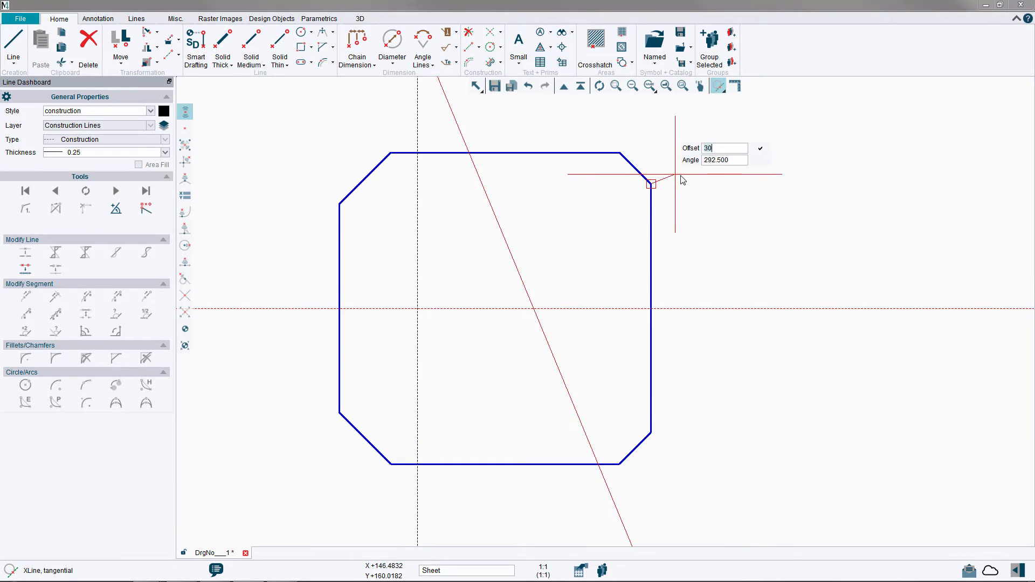
right_click(743, 183)
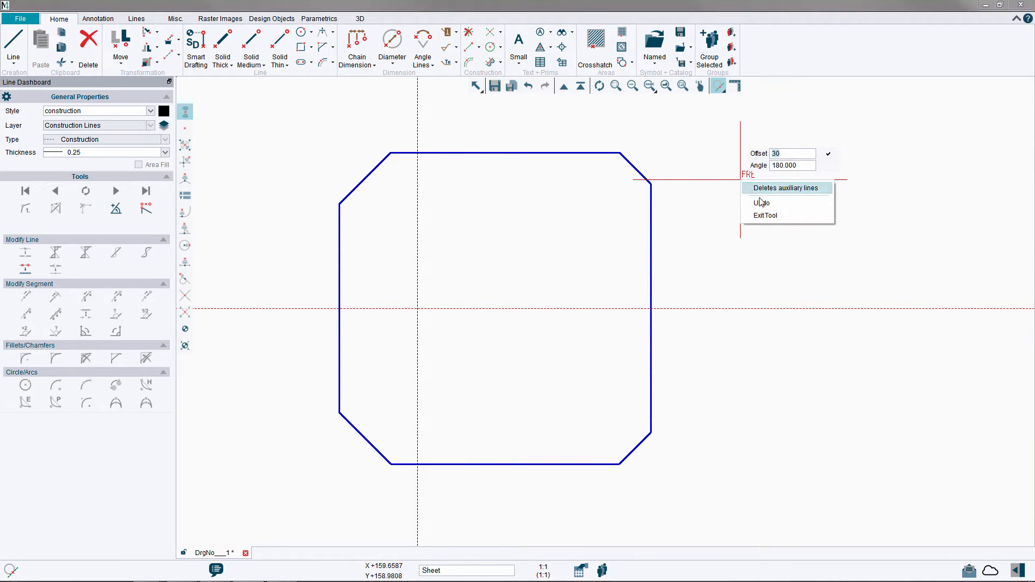
left_click(765, 217)
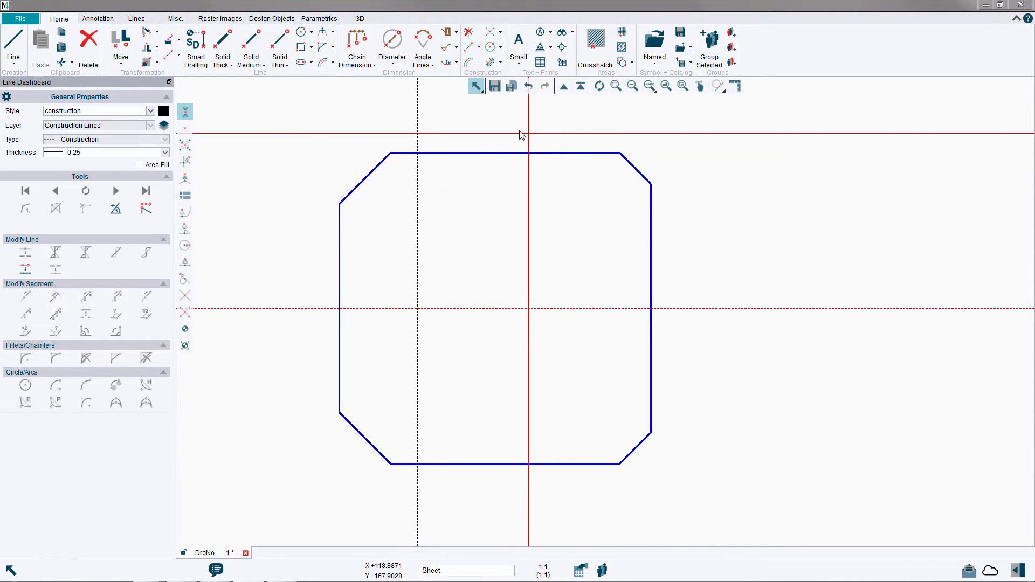
Draw a solid thick circle about 15 mm in diameter with center lines switched on, centred on the intersection of the auxiliary lines.
left_click(226, 39)
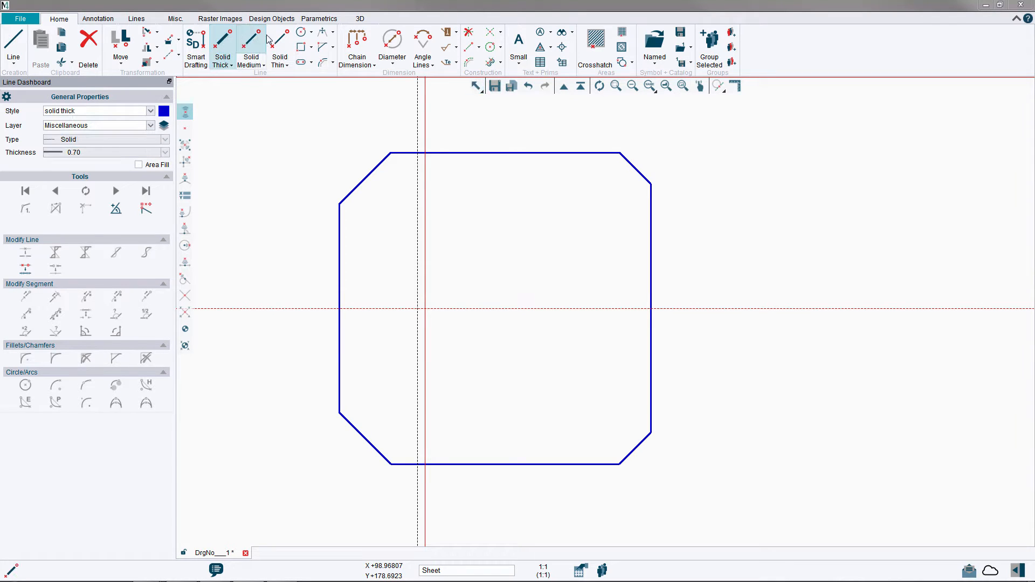
left_click(301, 35)
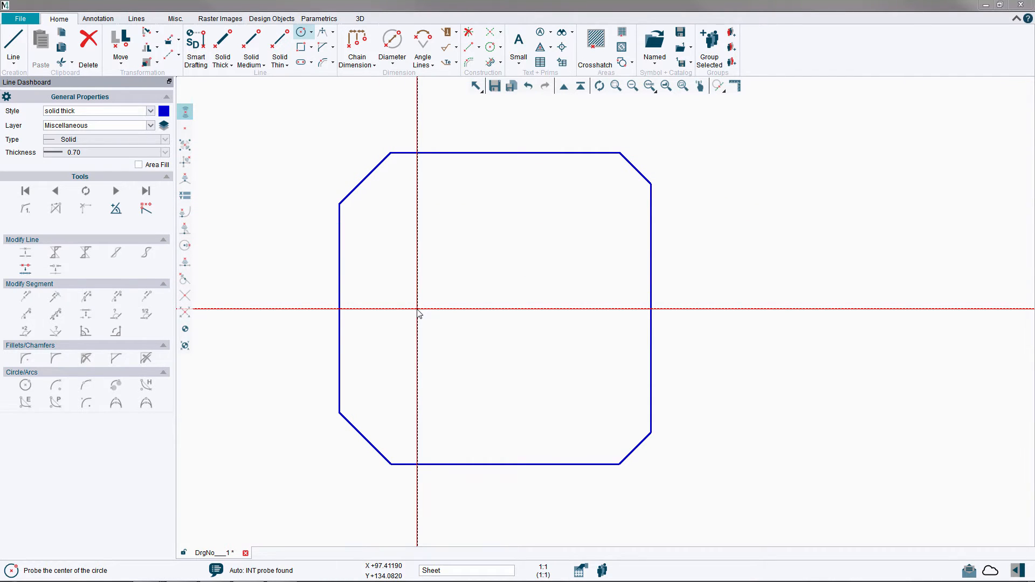
left_click(418, 309)
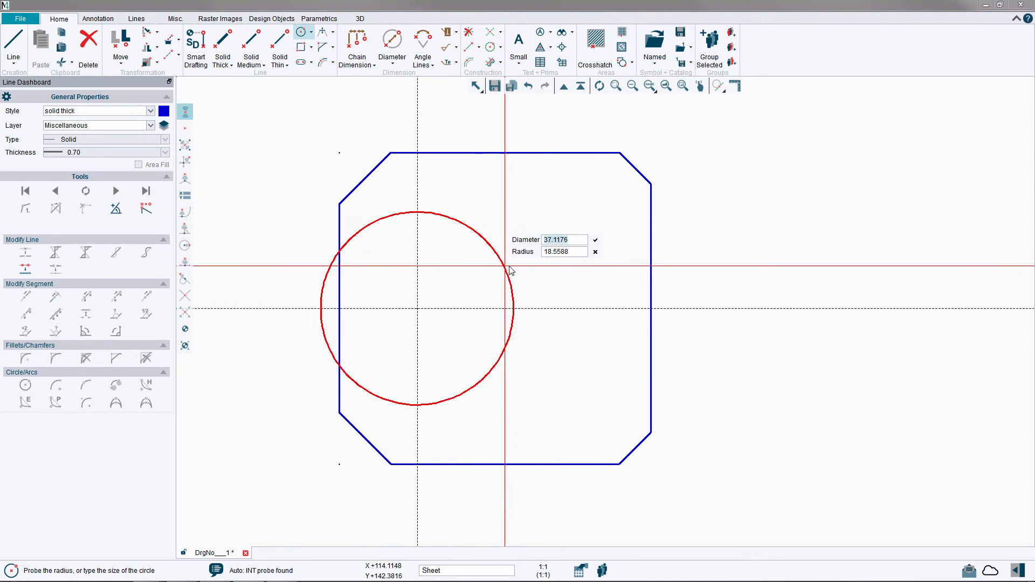
right_click(556, 243)
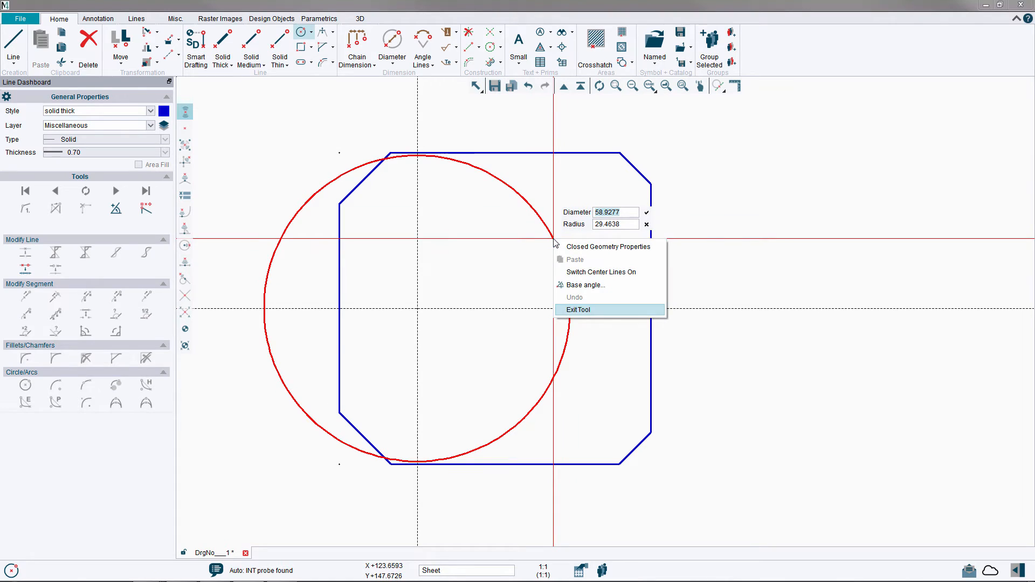
left_click(578, 272)
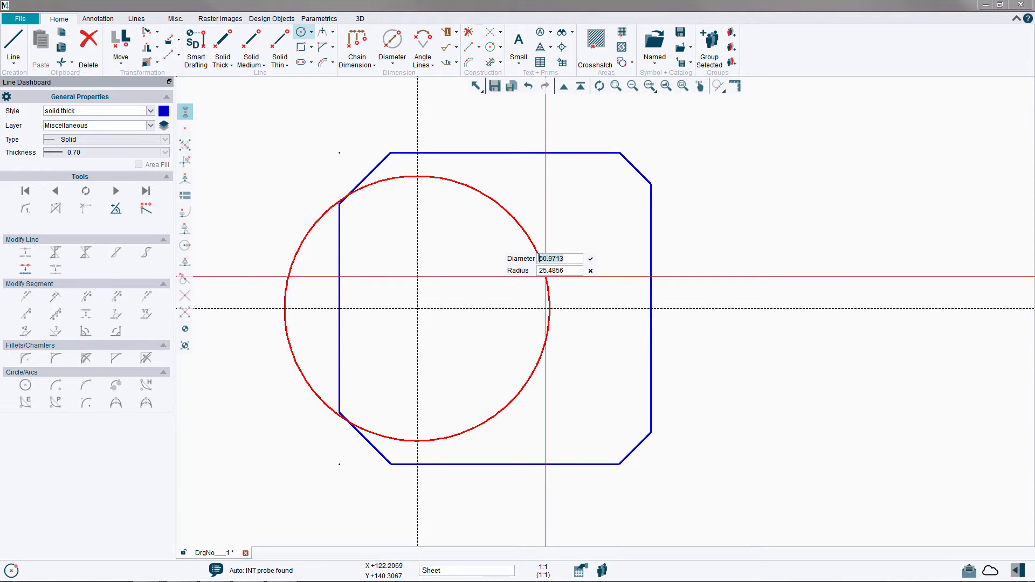
type("1.1854")
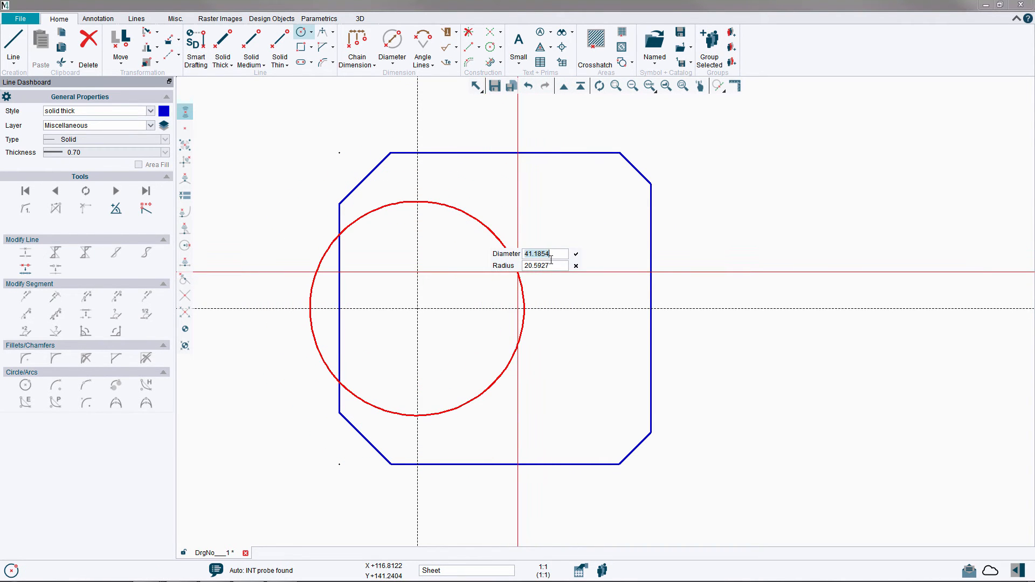
type("15")
left_click(576, 255)
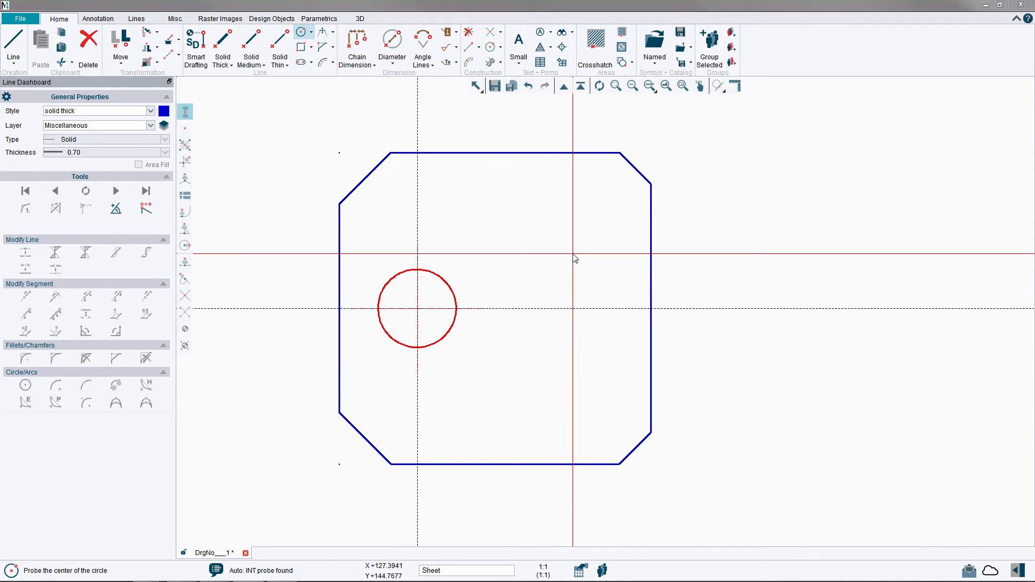
right_click(746, 172)
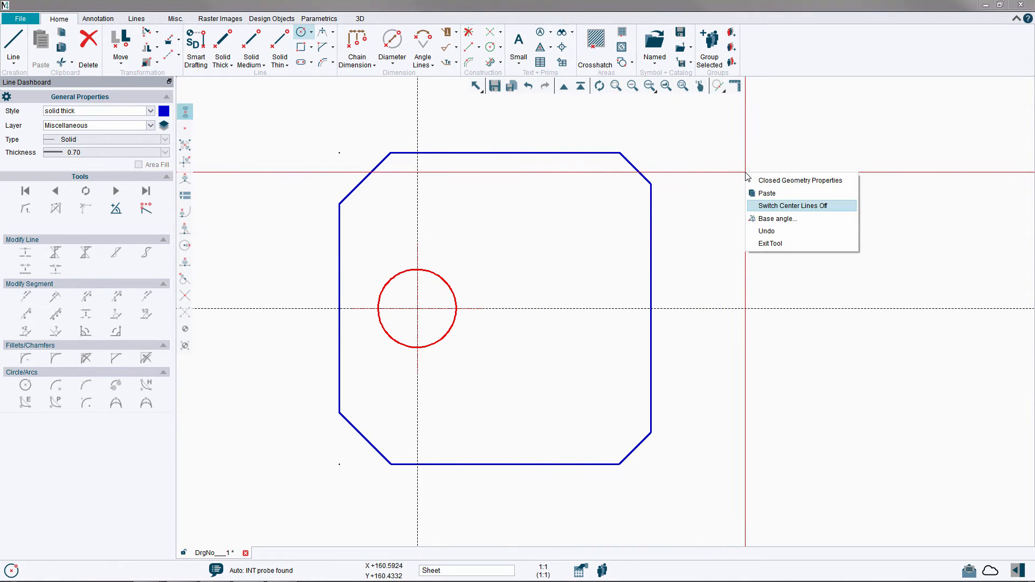
left_click(765, 244)
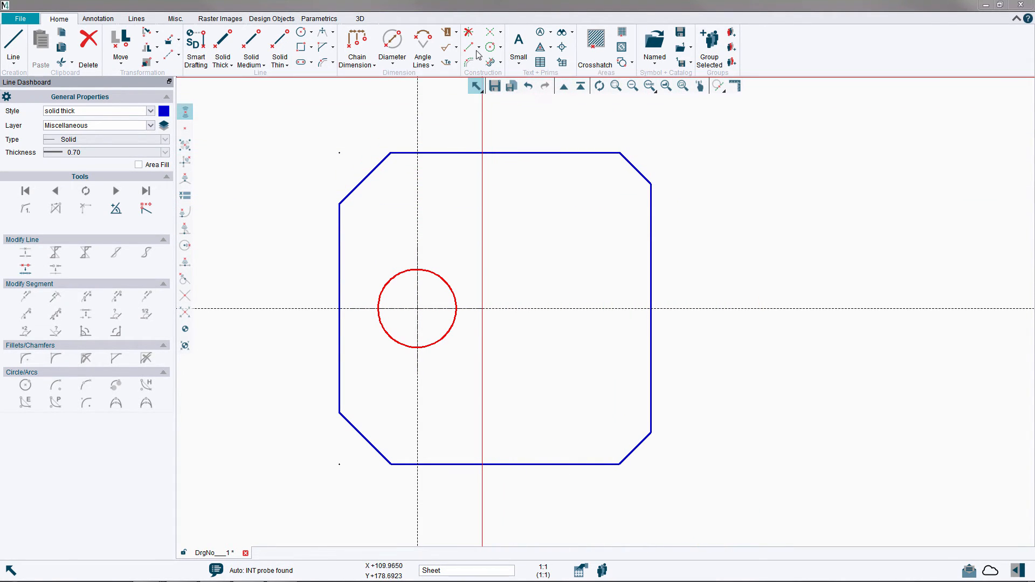
Delete the auxiliary construction lines and deselect all elements.
left_click(469, 33)
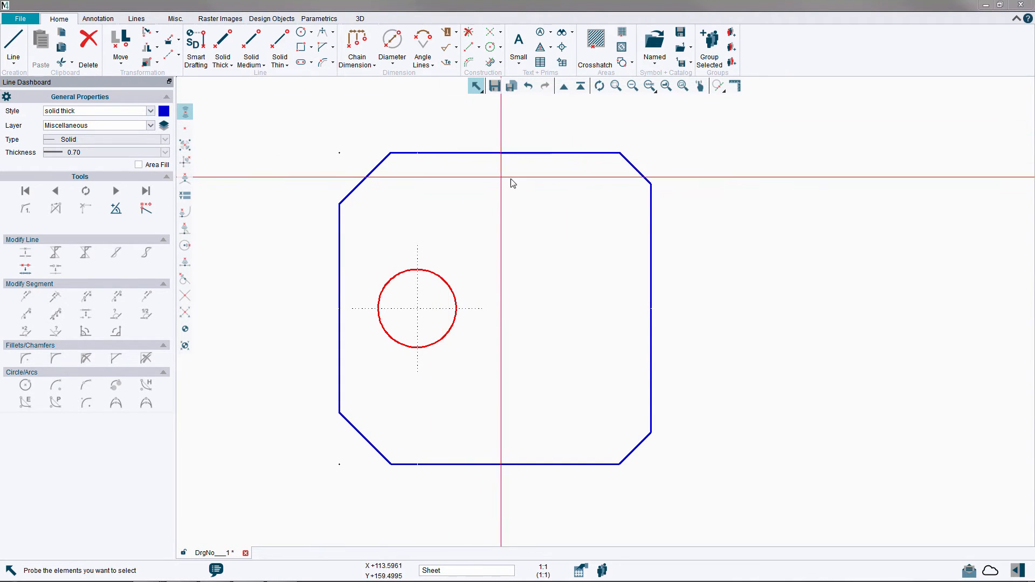
left_click(600, 86)
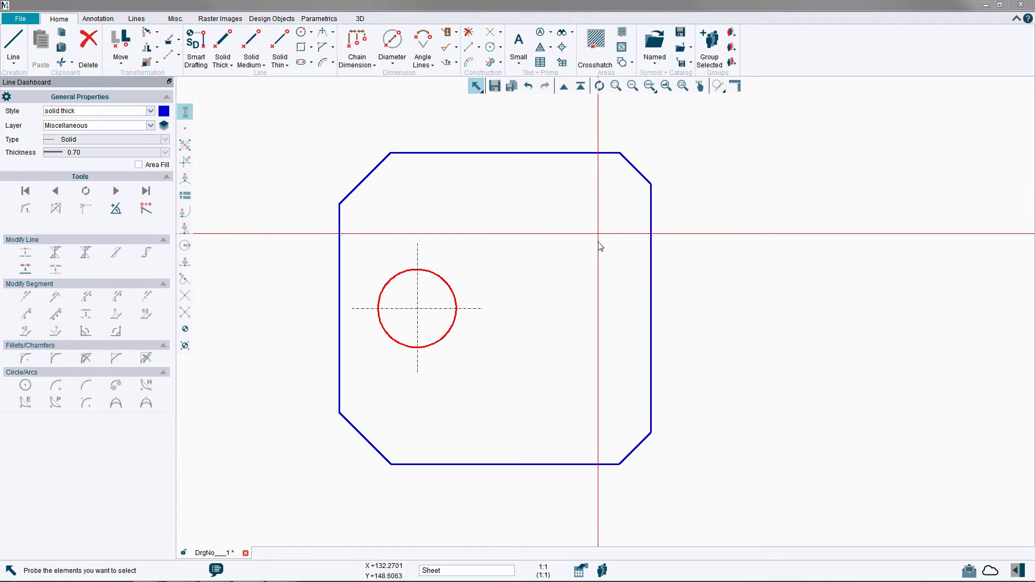
right_click(758, 271)
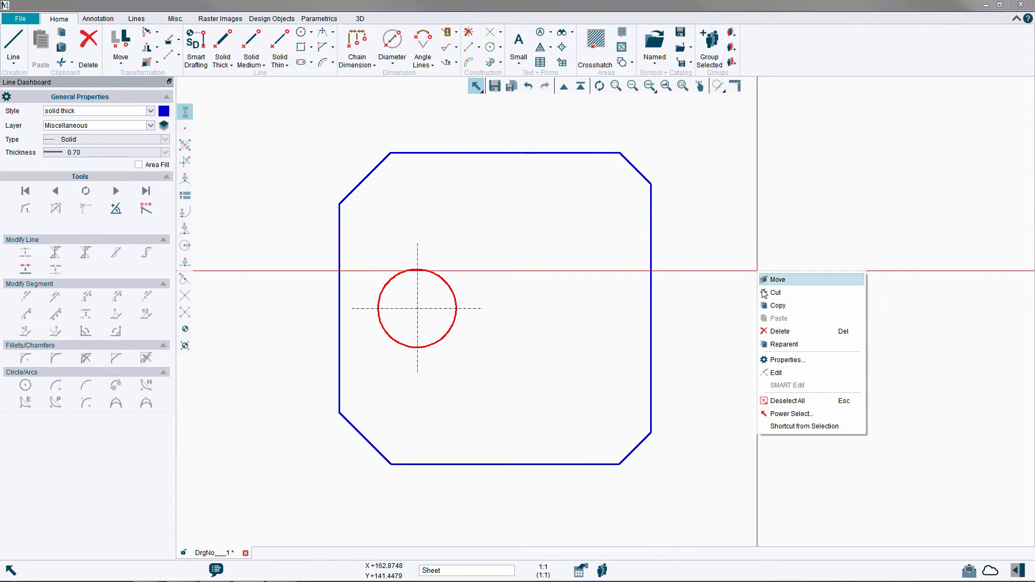
left_click(788, 402)
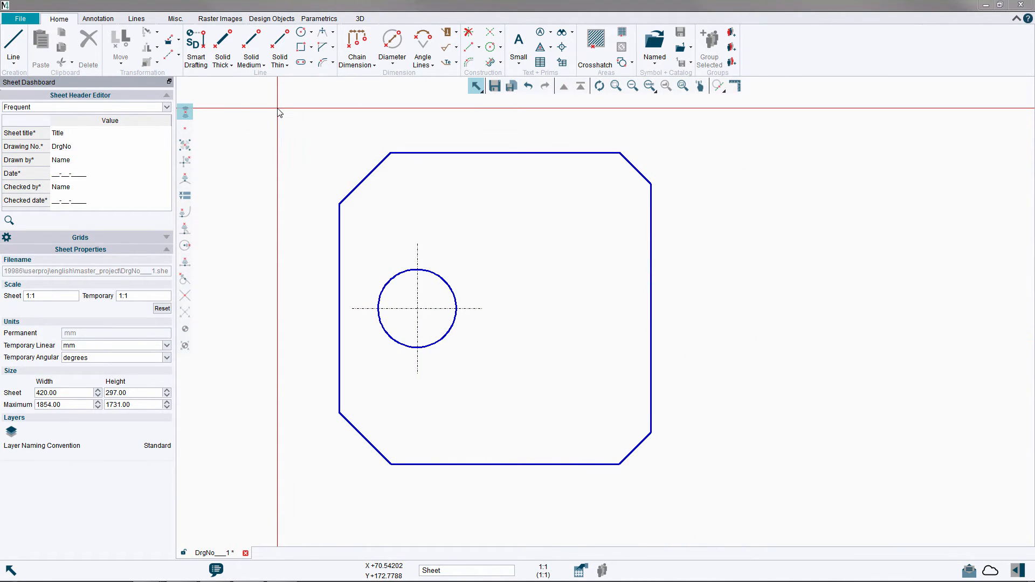
Group the plate outline, the circle and its center lines under the name Plate, and deselect everything.
left_click_drag(278, 109, 734, 513)
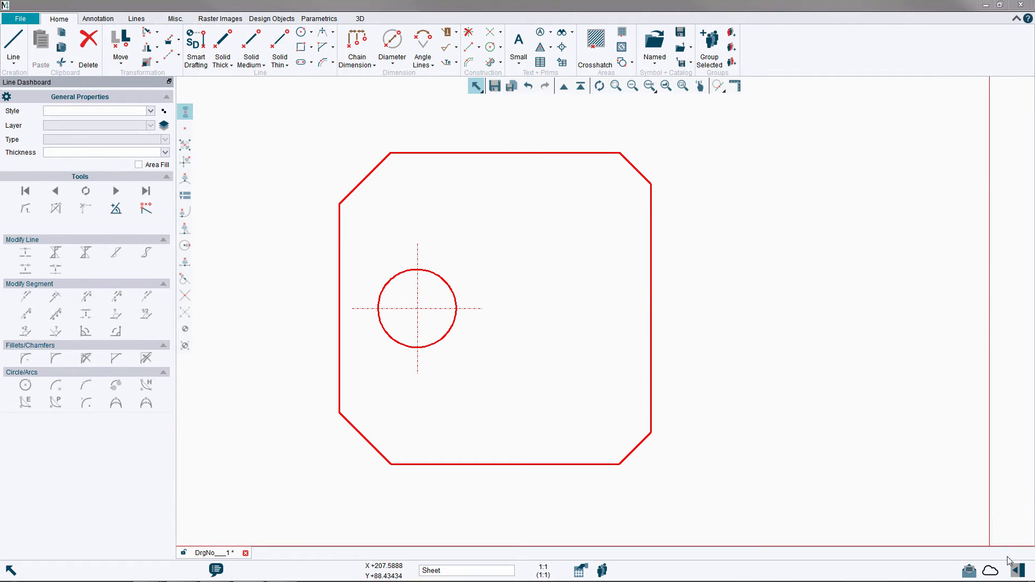
left_click(1020, 571)
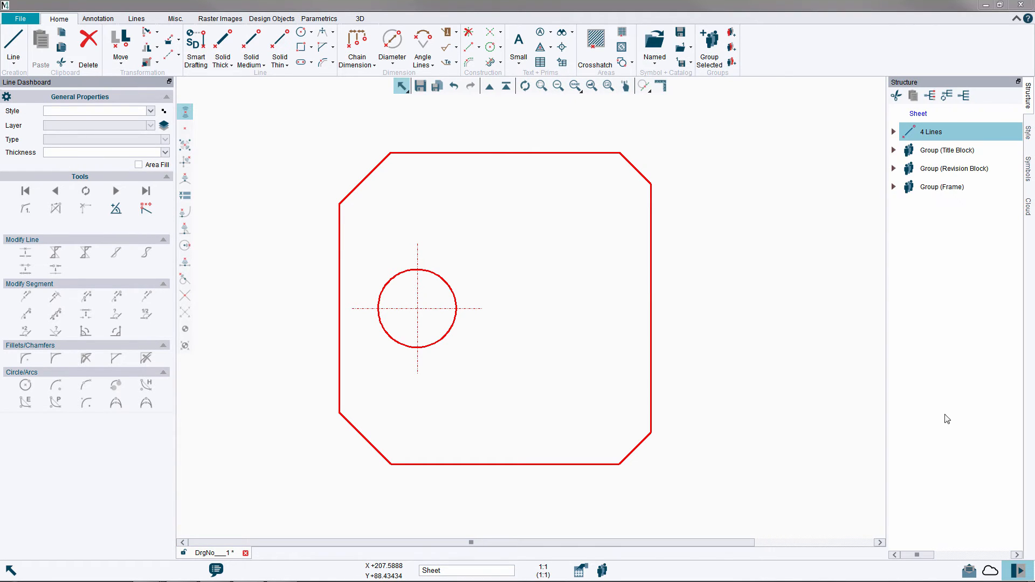
left_click(893, 133)
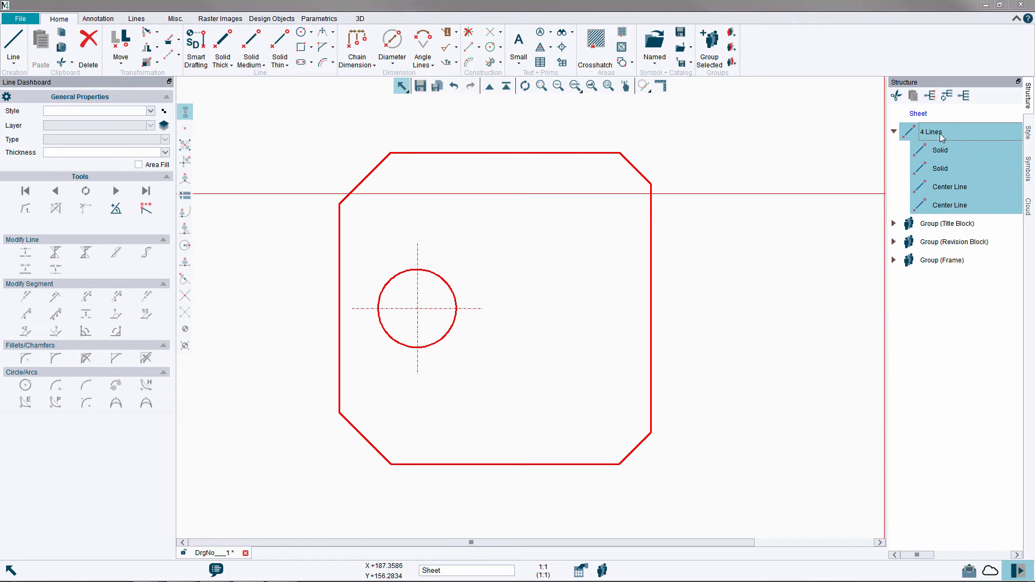
left_click(710, 48)
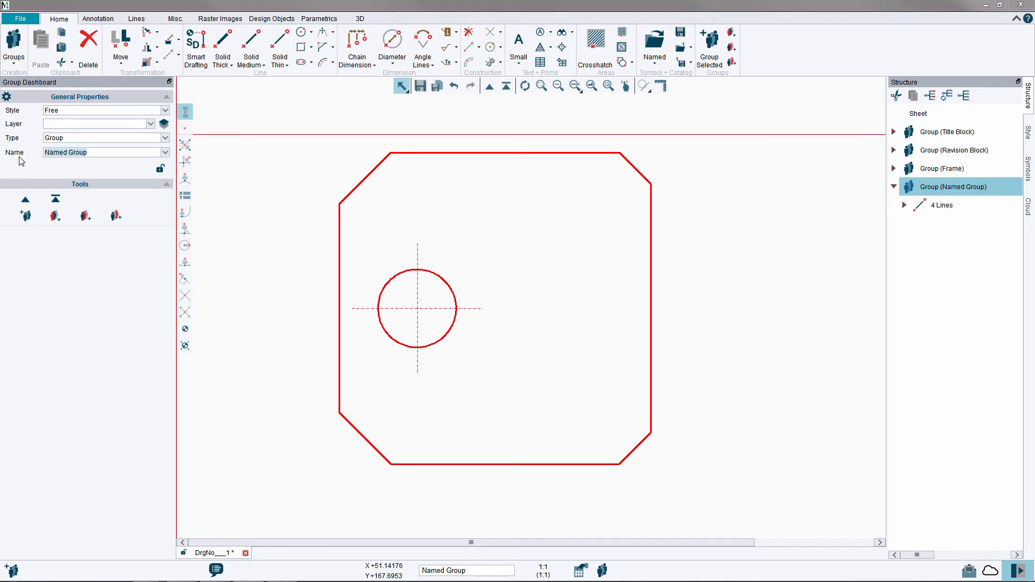
type("P")
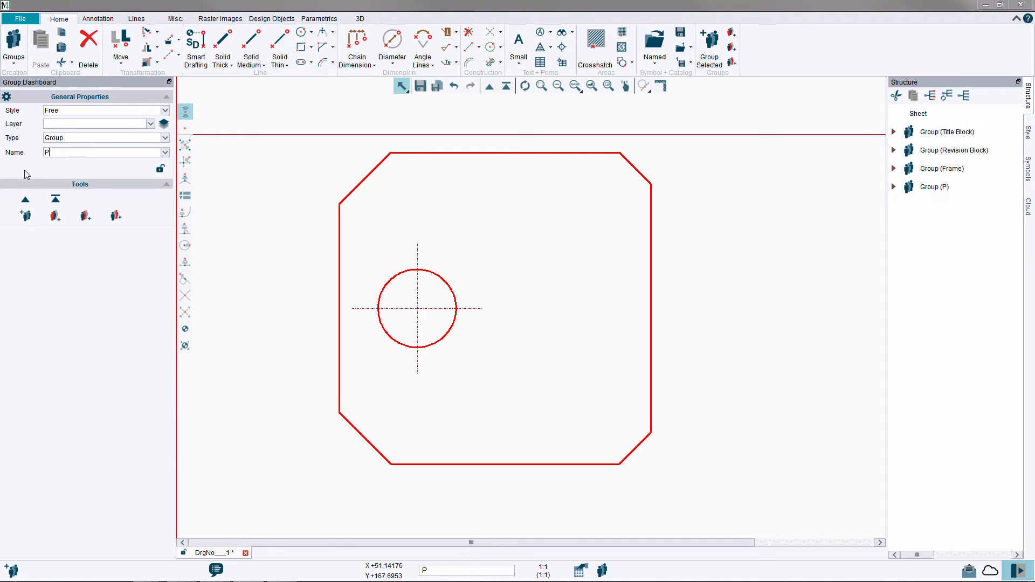
type("late")
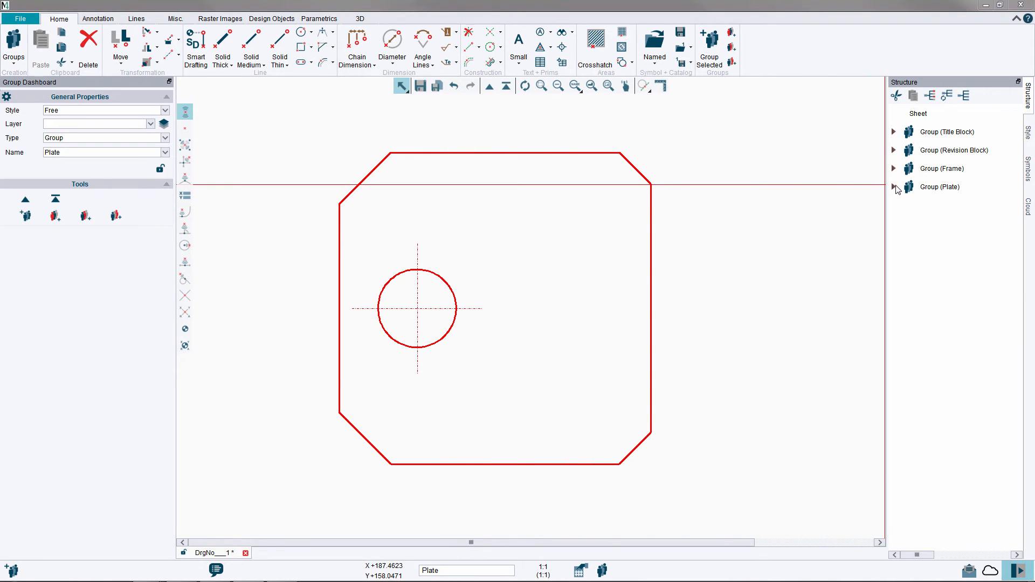
left_click(902, 205)
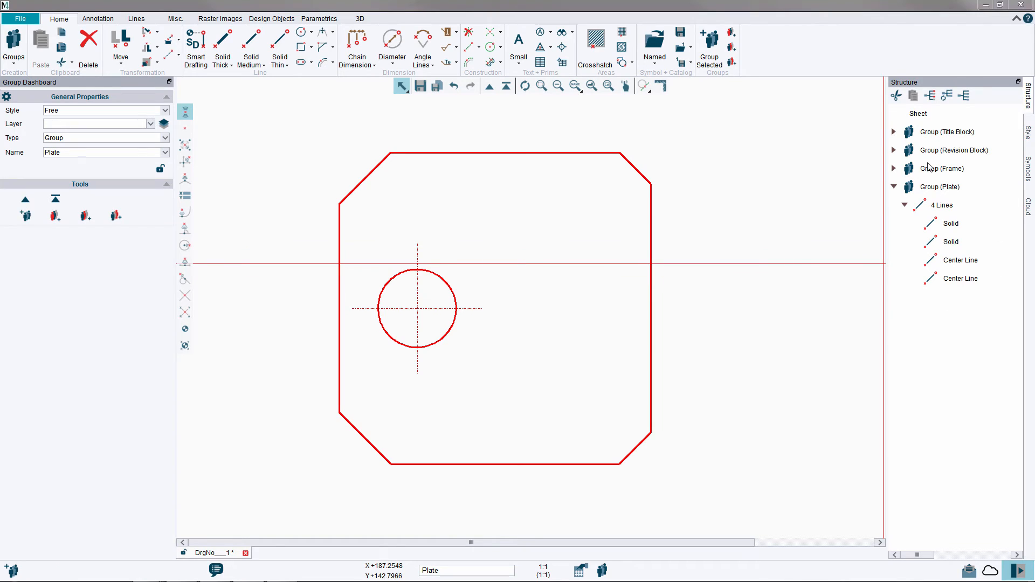
right_click(712, 249)
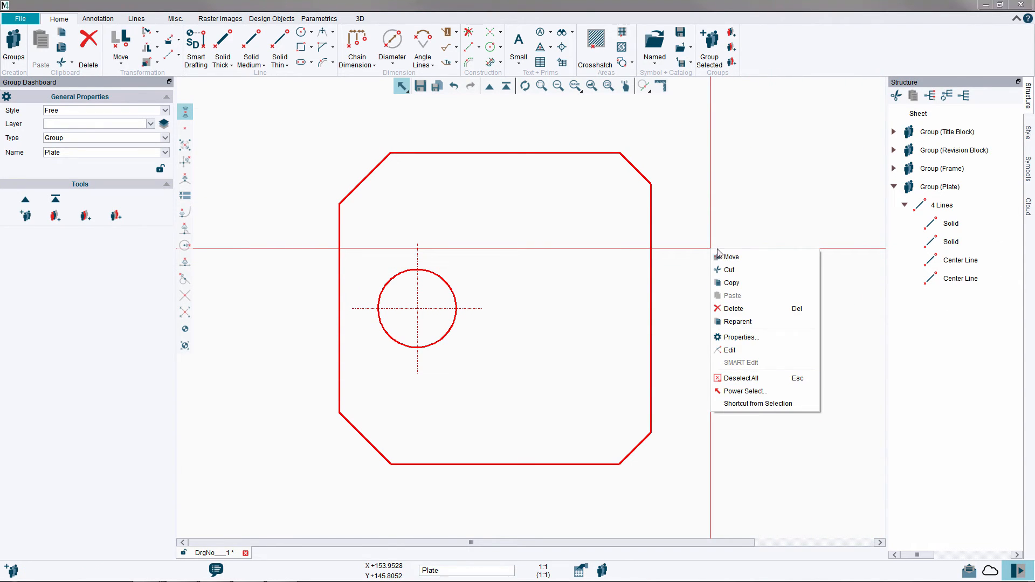
left_click(746, 380)
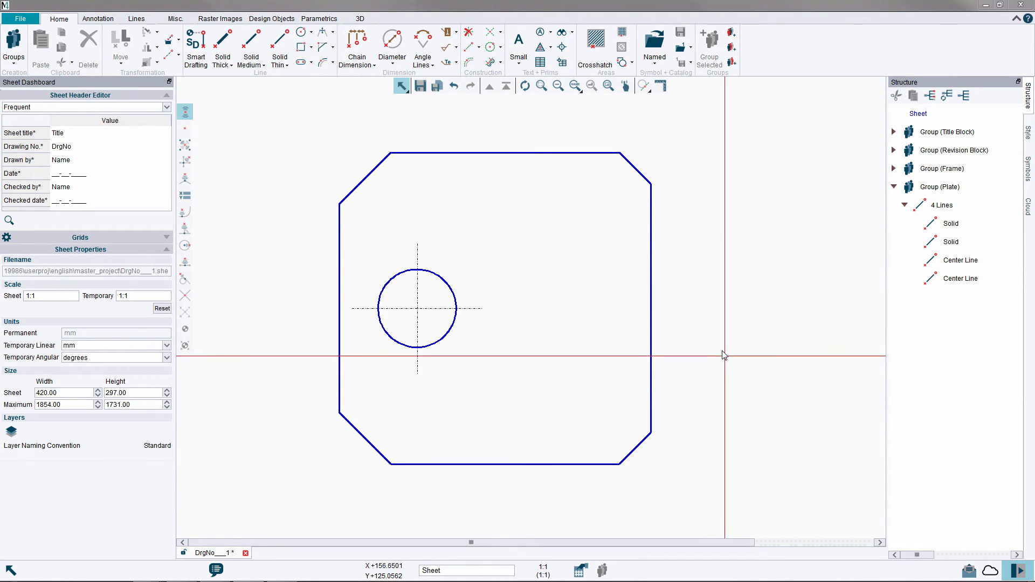
Save the Plate group as temporary symbol 1 with its datum at the midpoint of the right edge, and deselect it.
left_click(651, 282)
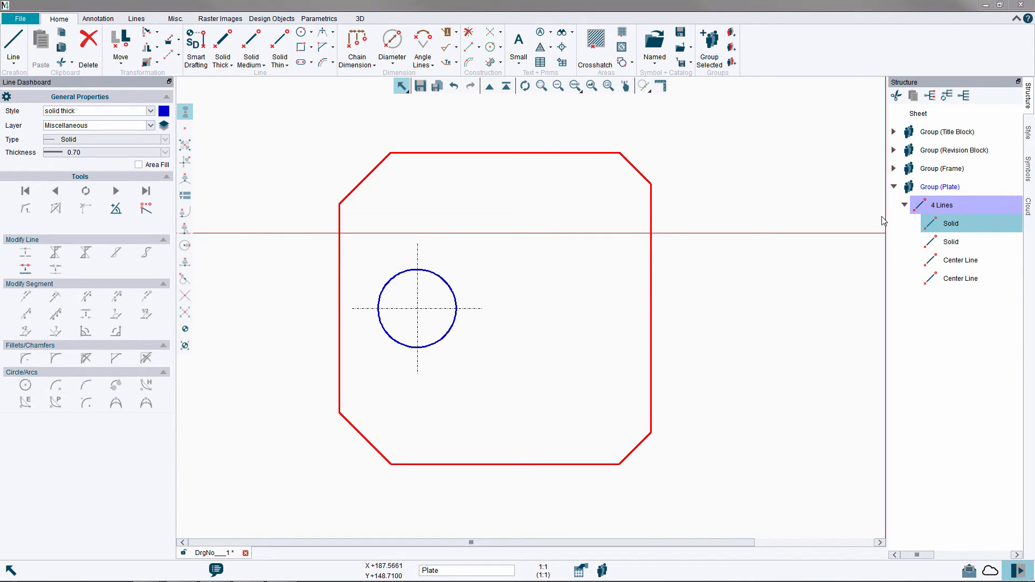
left_click(490, 88)
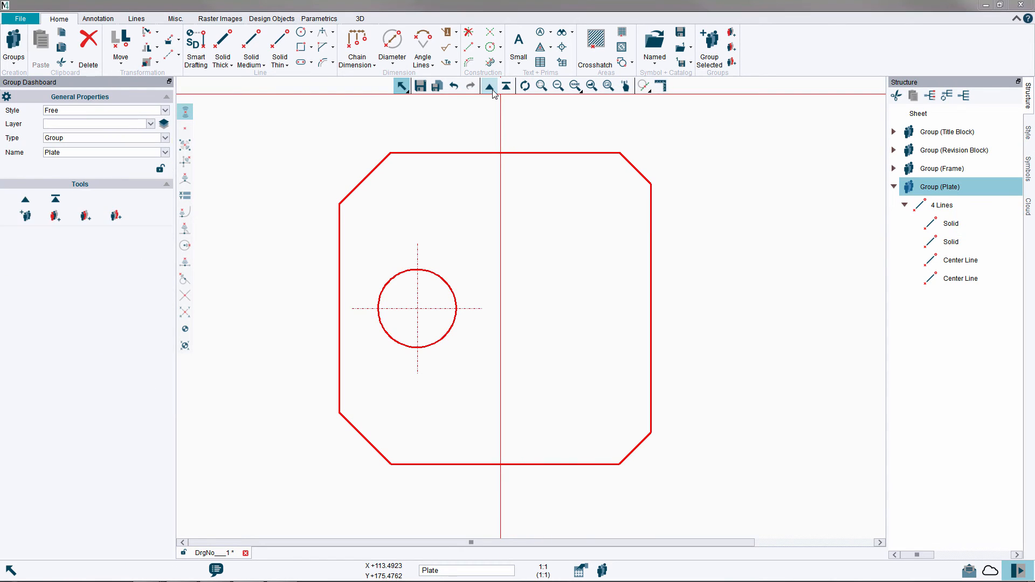
left_click(680, 64)
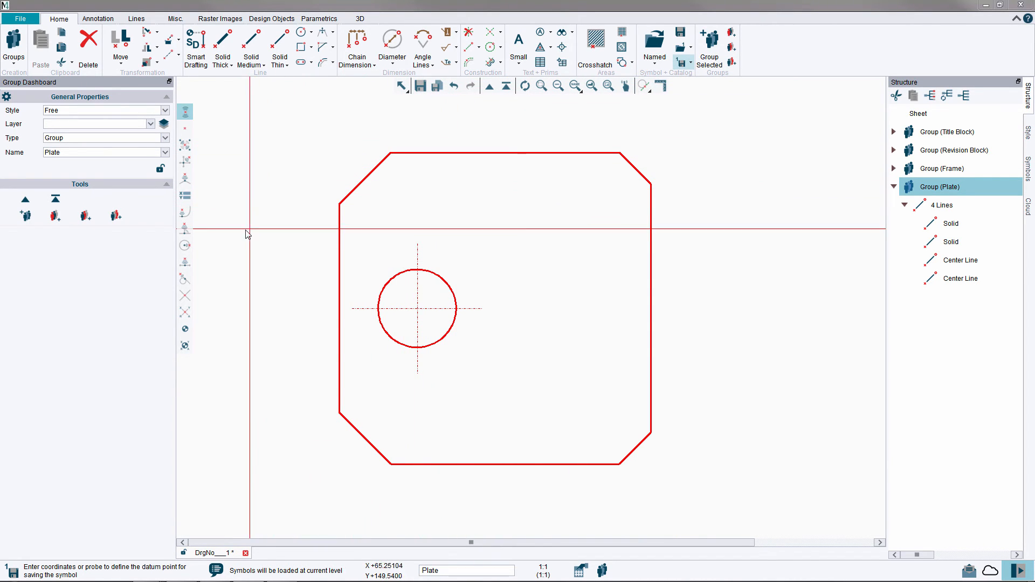
left_click(185, 264)
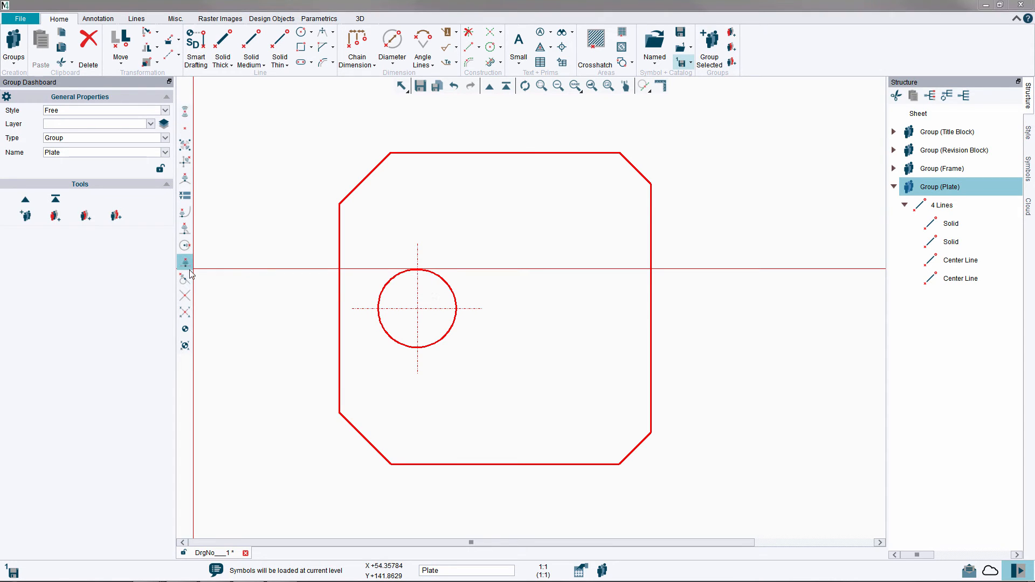
left_click(651, 377)
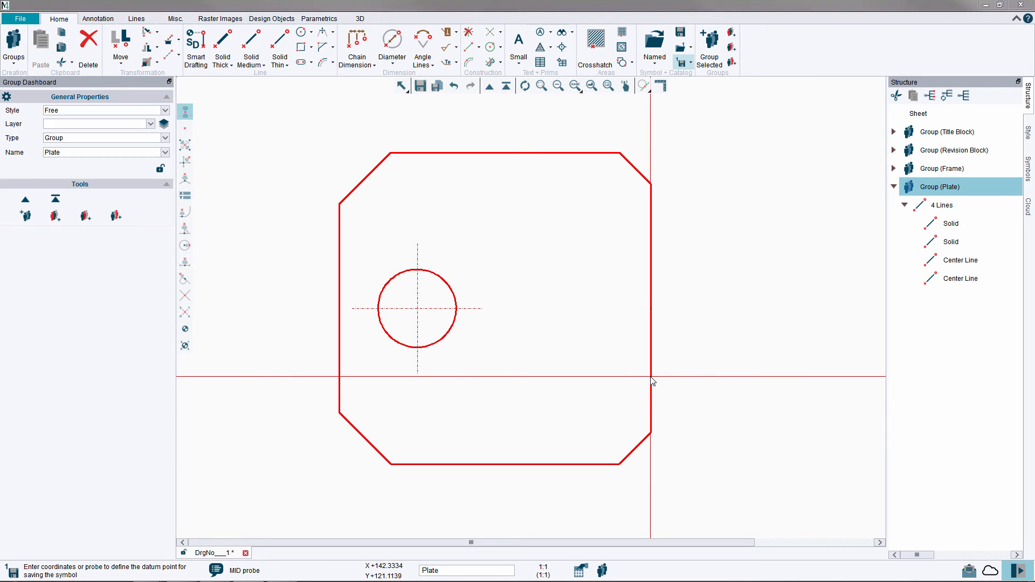
left_click(652, 380)
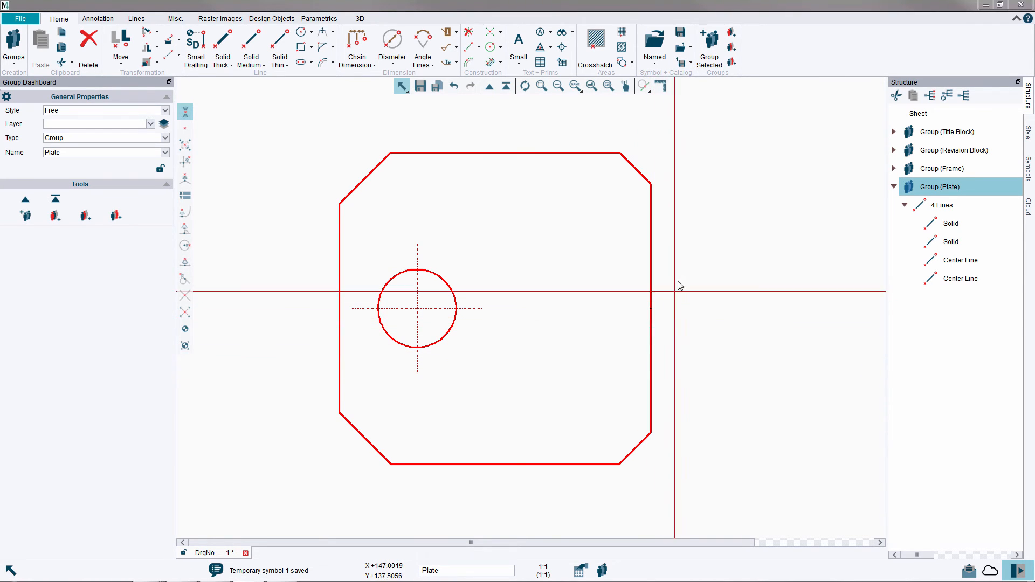
right_click(695, 214)
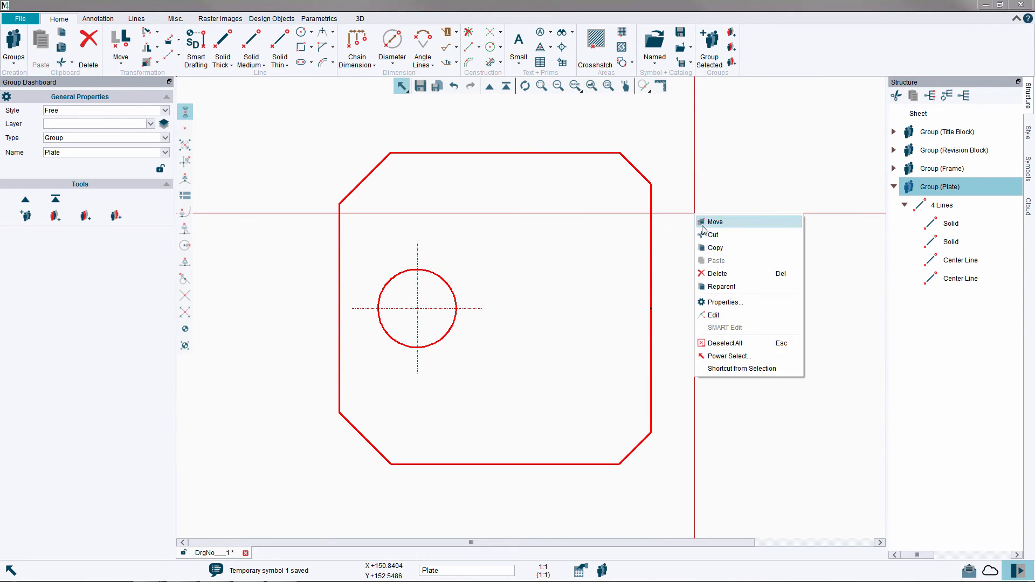
left_click(731, 345)
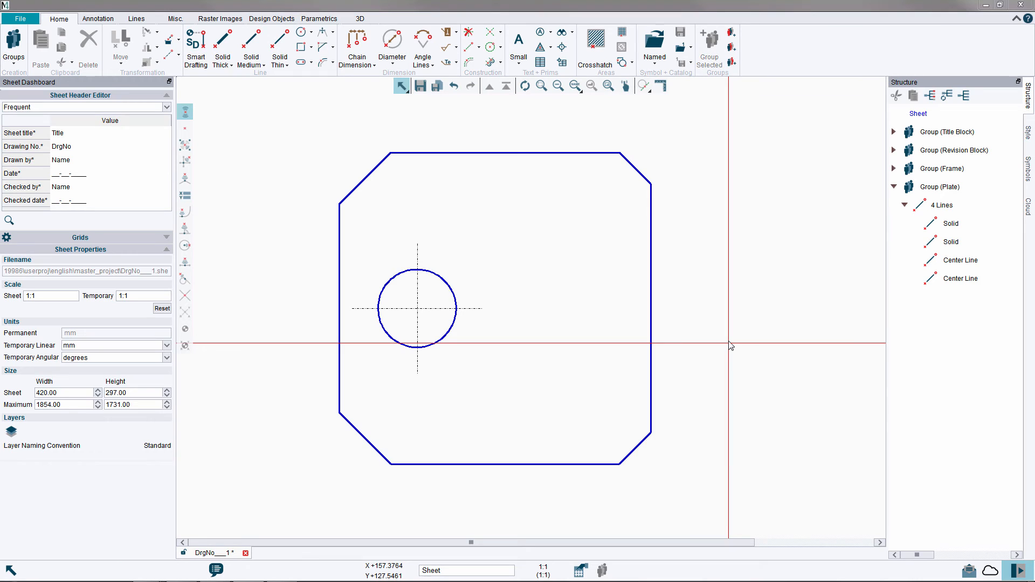
Load temporary symbol 1 and place seven copies: three stepping diagonally down-left from the original plate and four in a second diagonal row to its right.
left_click(558, 87)
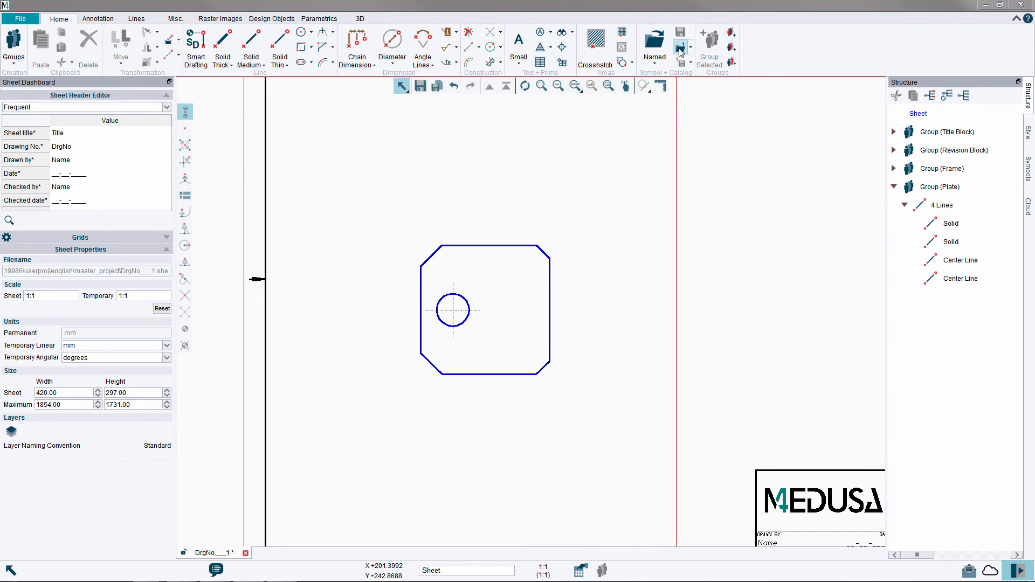
left_click(680, 51)
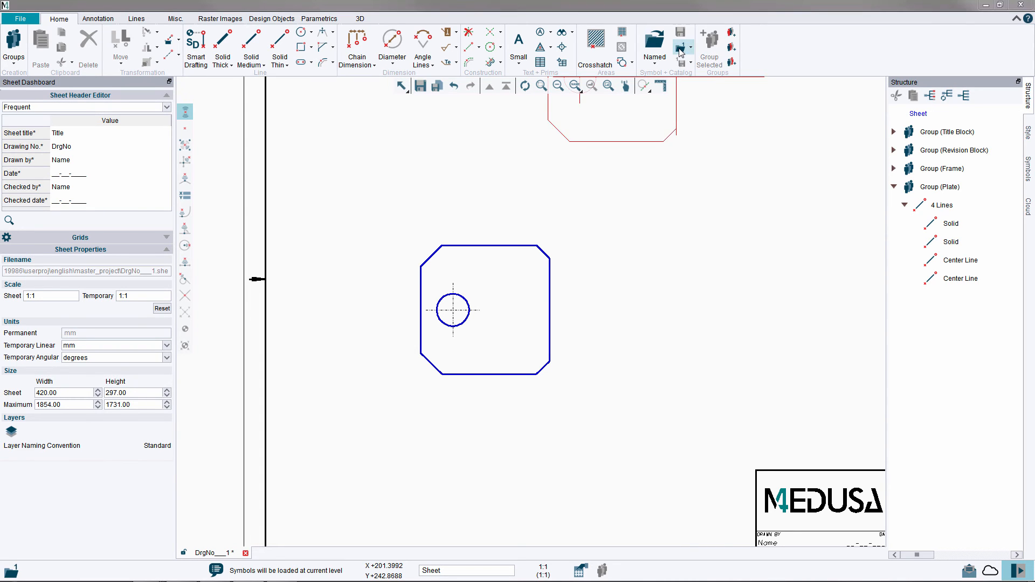
left_click(528, 345)
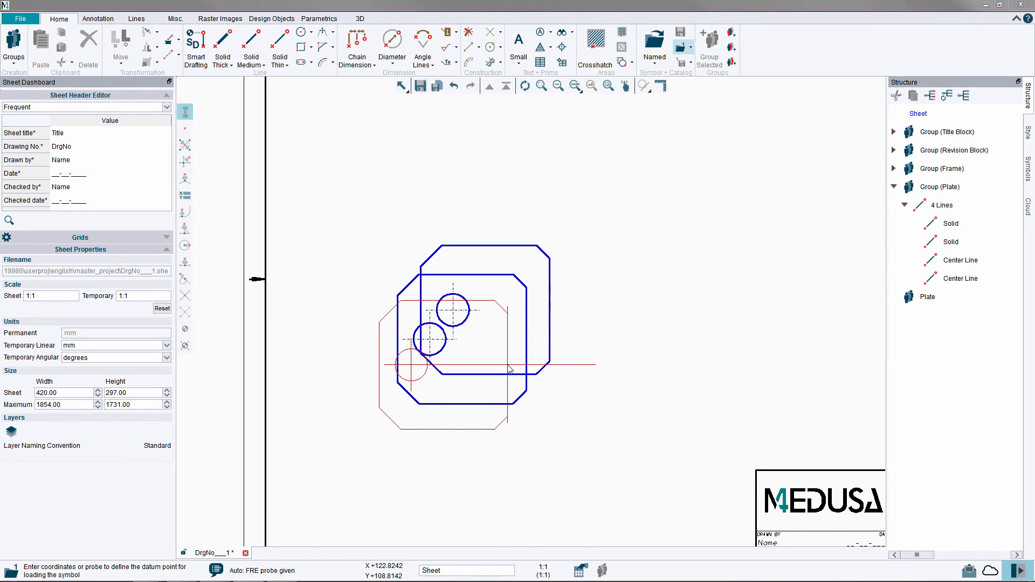
left_click(508, 370)
left_click(489, 398)
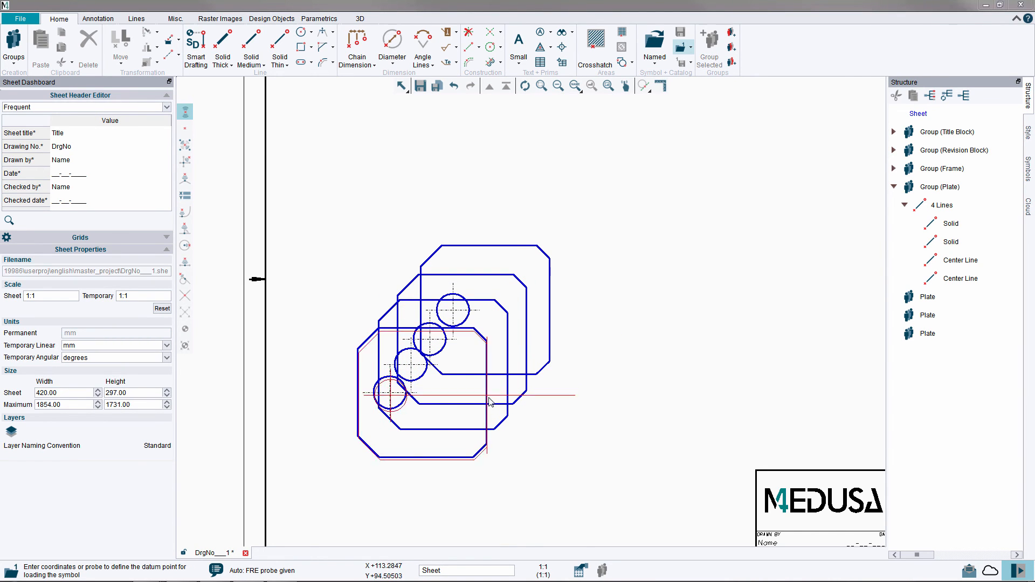
left_click(763, 305)
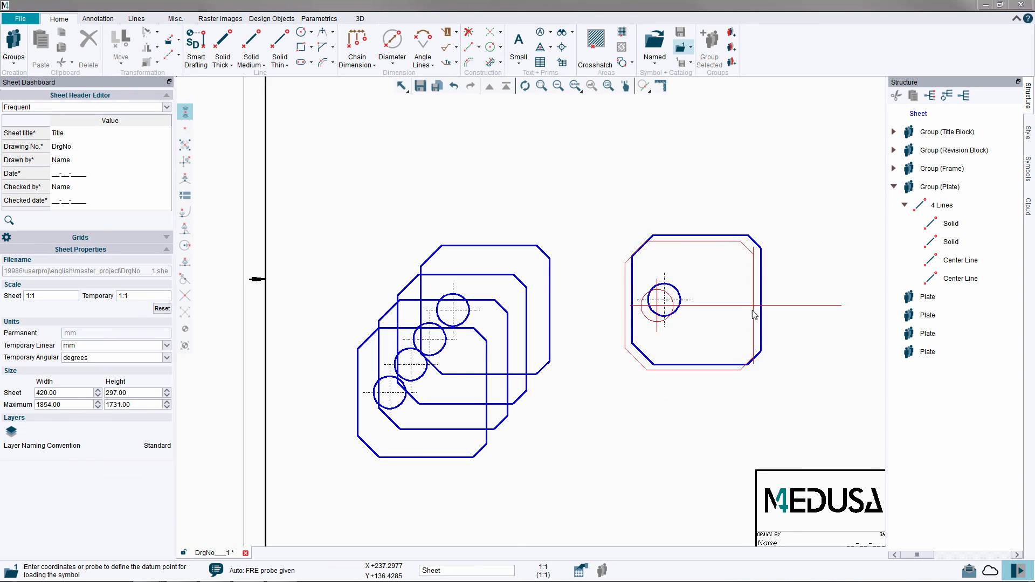
left_click(736, 344)
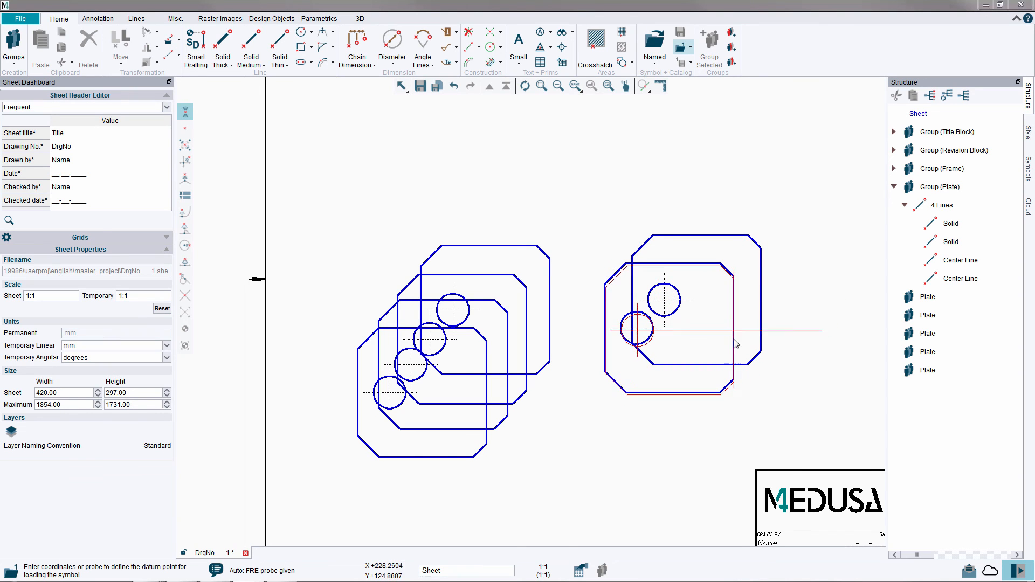
left_click(708, 362)
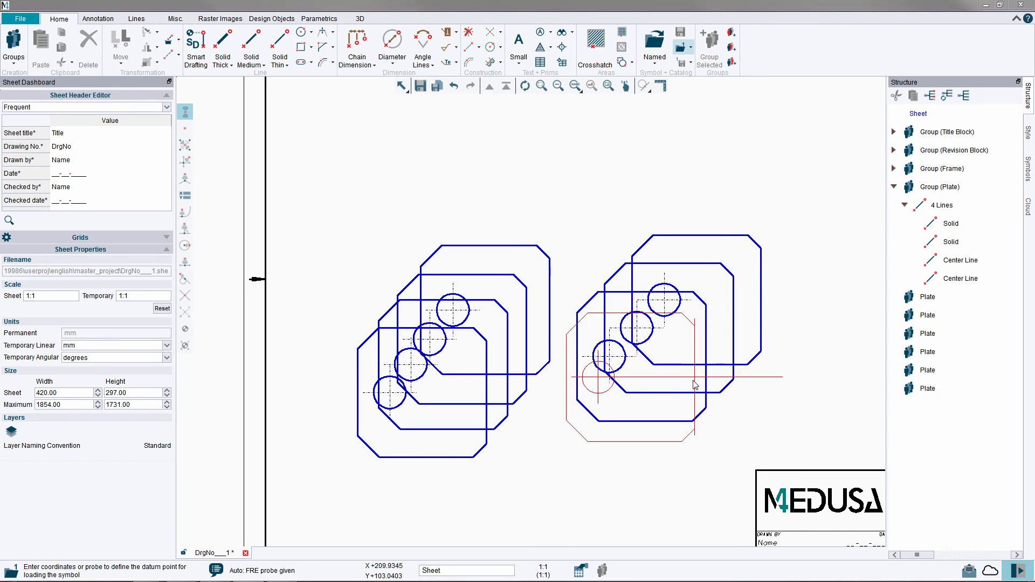
left_click(678, 388)
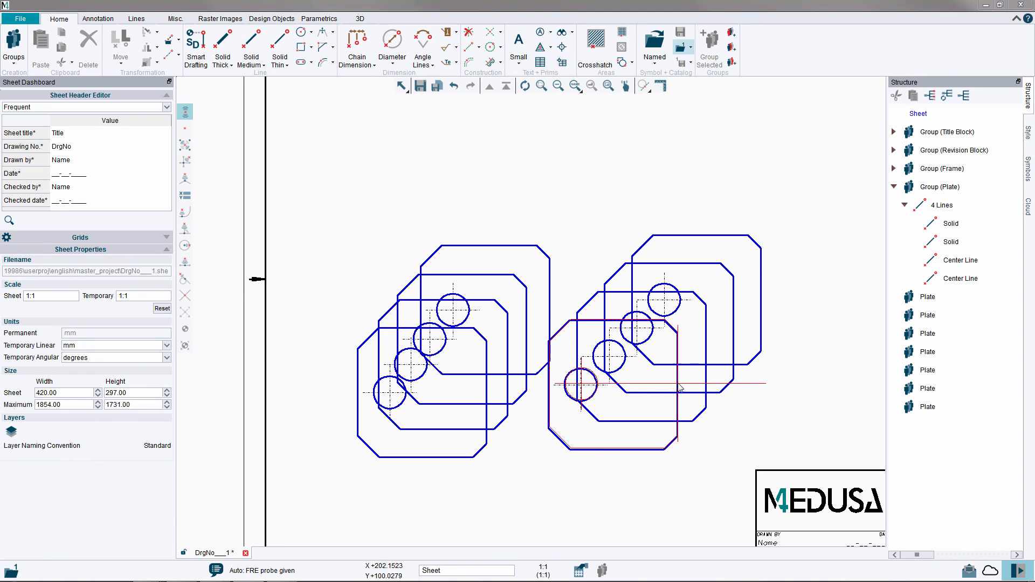
right_click(765, 154)
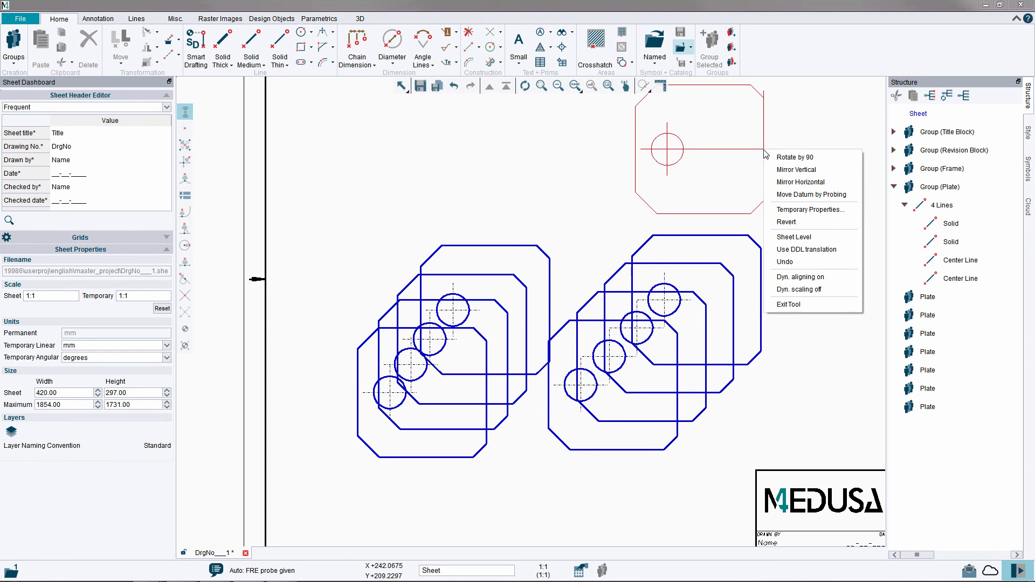
left_click(778, 306)
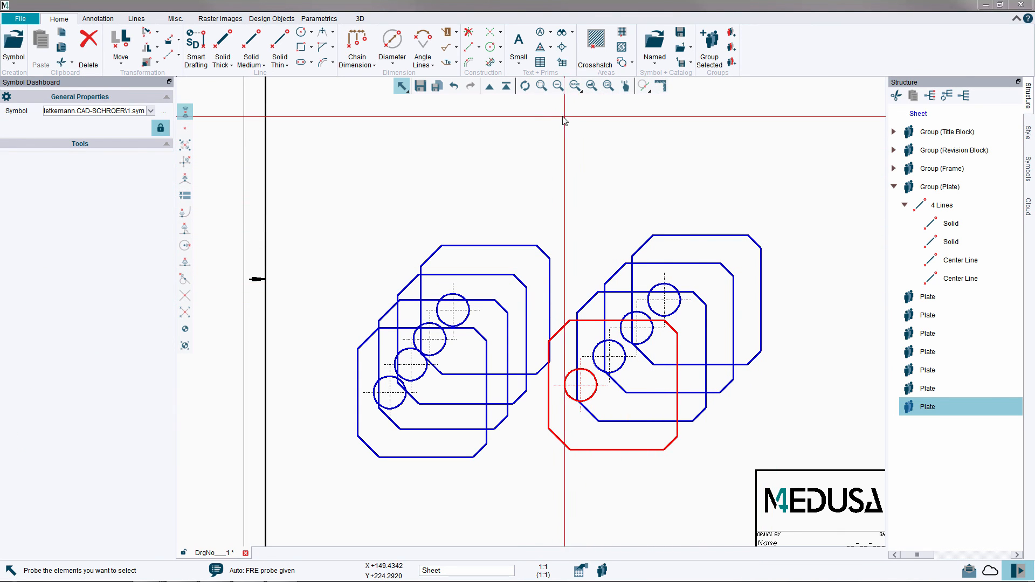
Undo all seven symbol placements so only the original plate remains, and refresh the graphics.
left_click(455, 86)
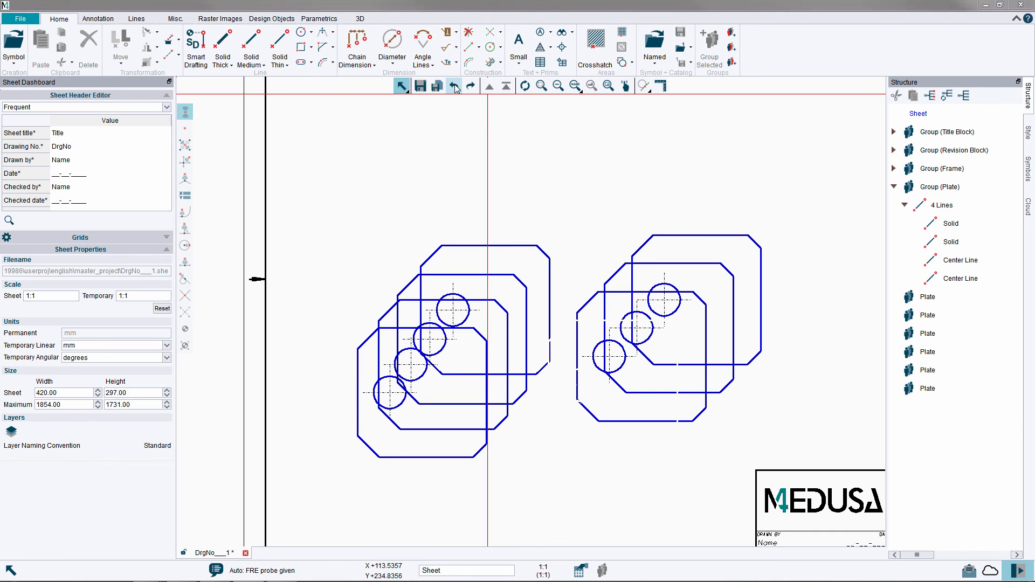
left_click(454, 86)
left_click(454, 87)
left_click(454, 86)
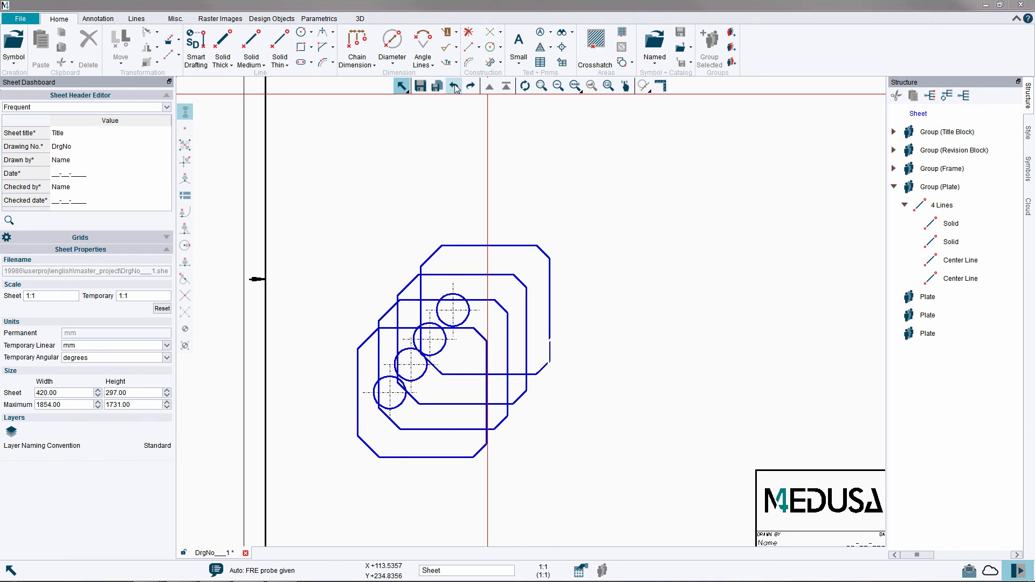
left_click(455, 86)
left_click(454, 86)
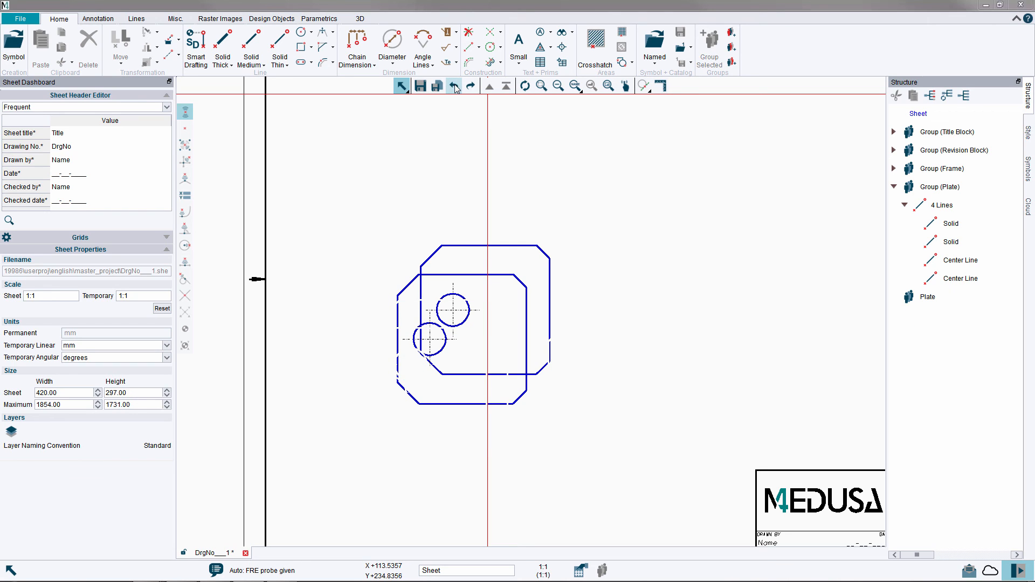
left_click(455, 86)
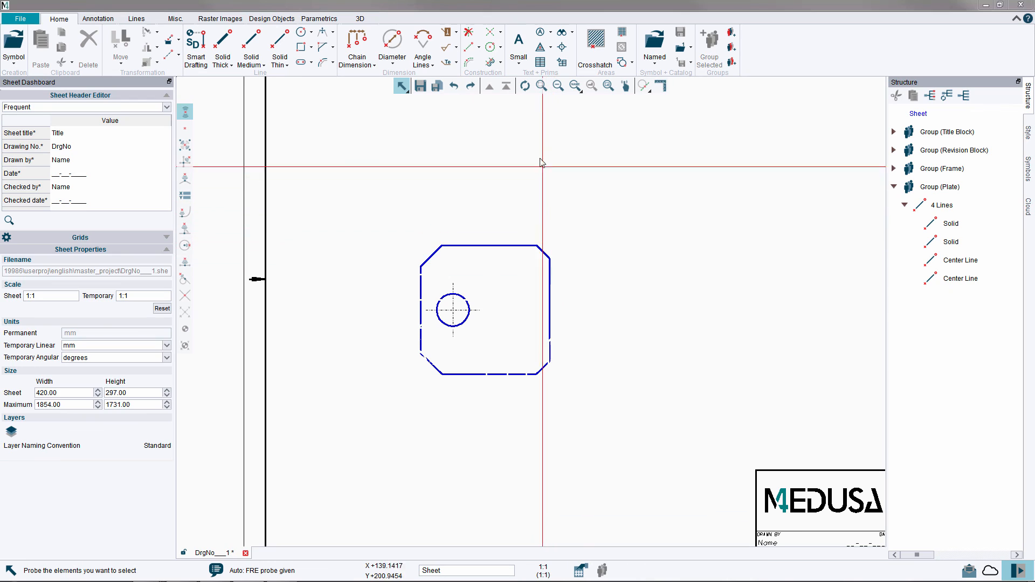
left_click(525, 86)
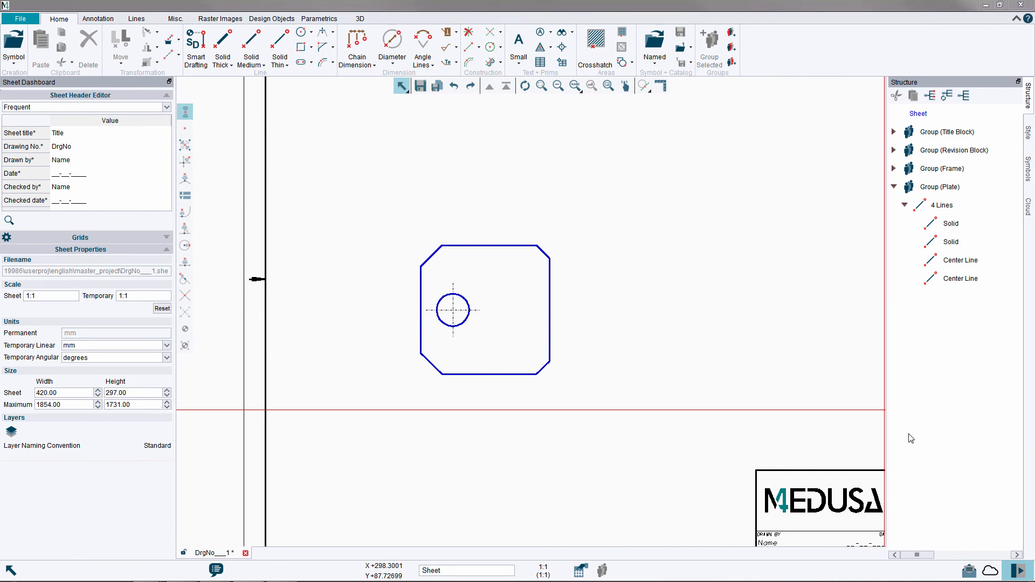
Close the sheet structure area and show the full area of the sheet.
left_click(1018, 571)
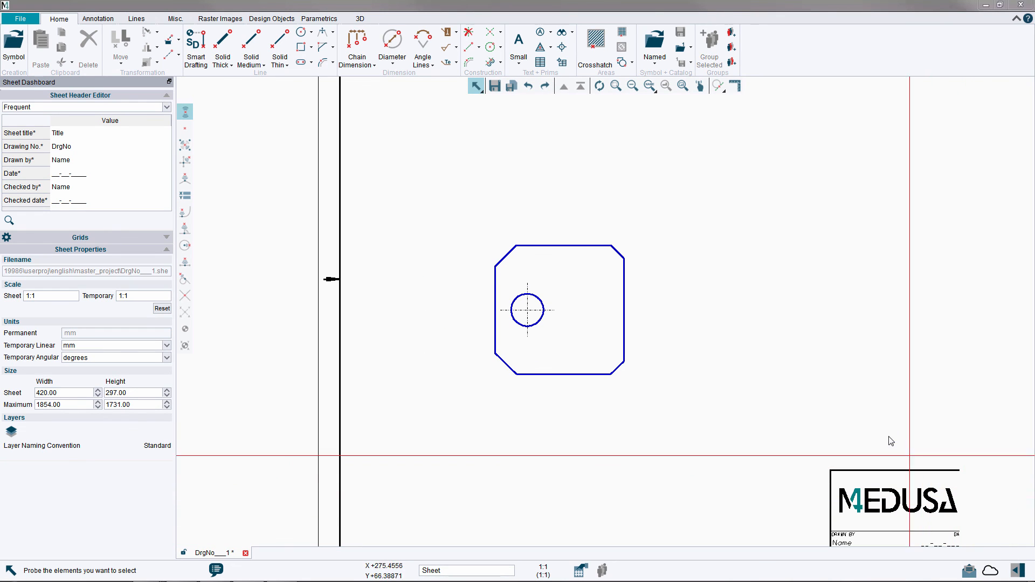
left_click(682, 87)
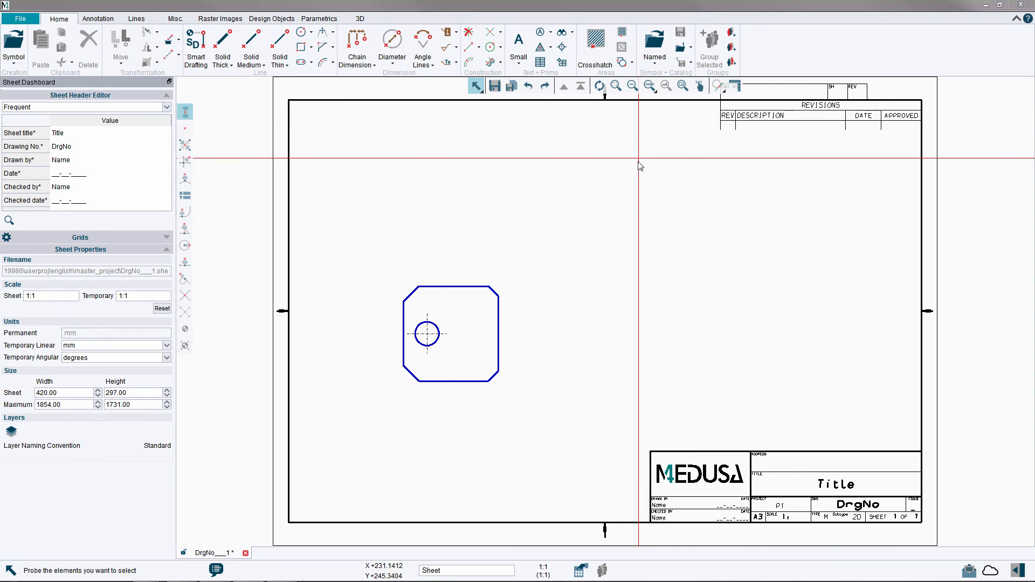